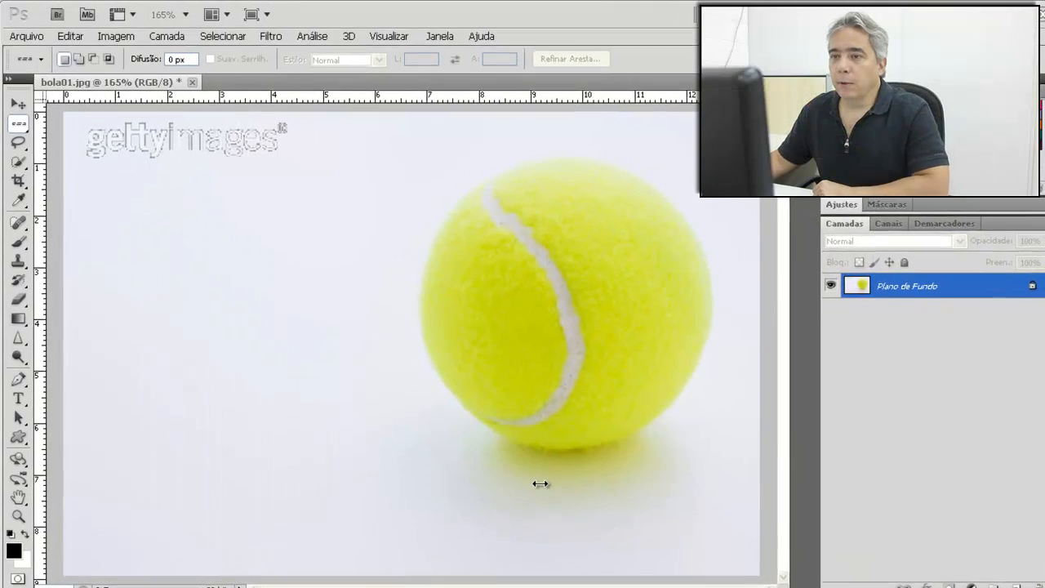
# Select a one-pixel row across the tennis ball with the Single Row Marquee, placing it first high and again lower on the ball
pyautogui.click(17, 143)
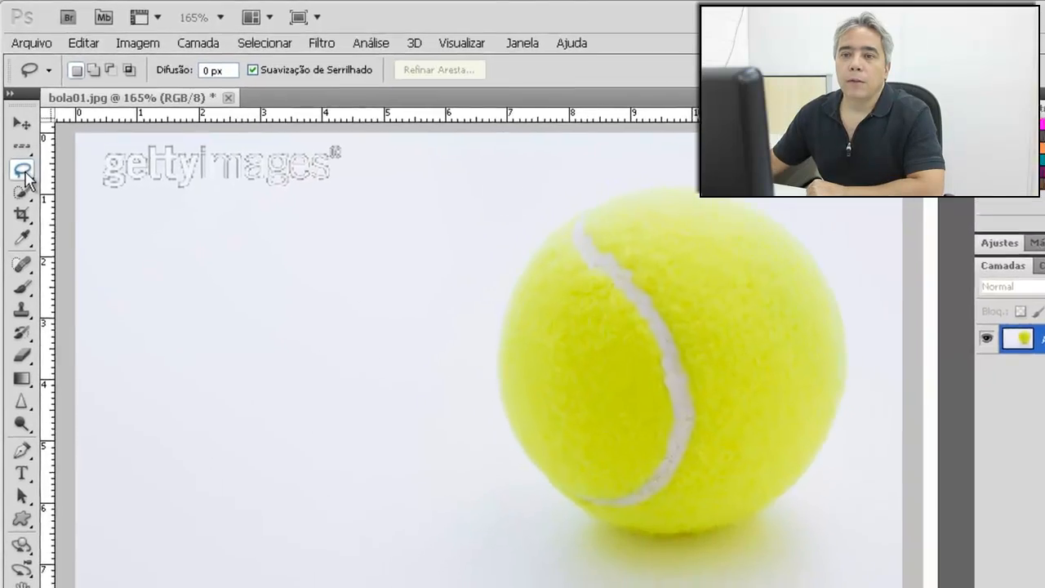
pyautogui.click(18, 142)
pyautogui.click(28, 193)
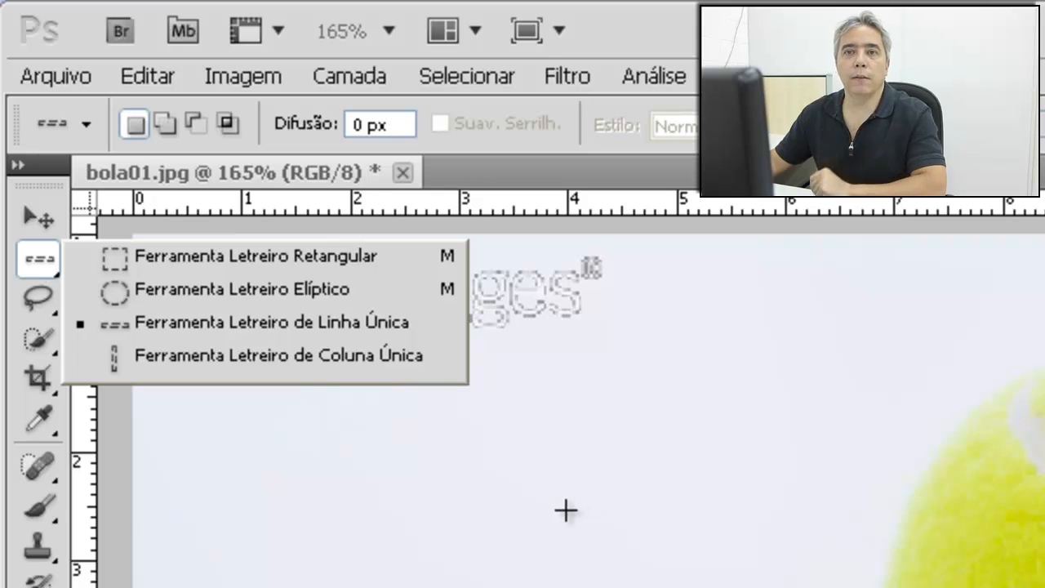
pyautogui.click(592, 553)
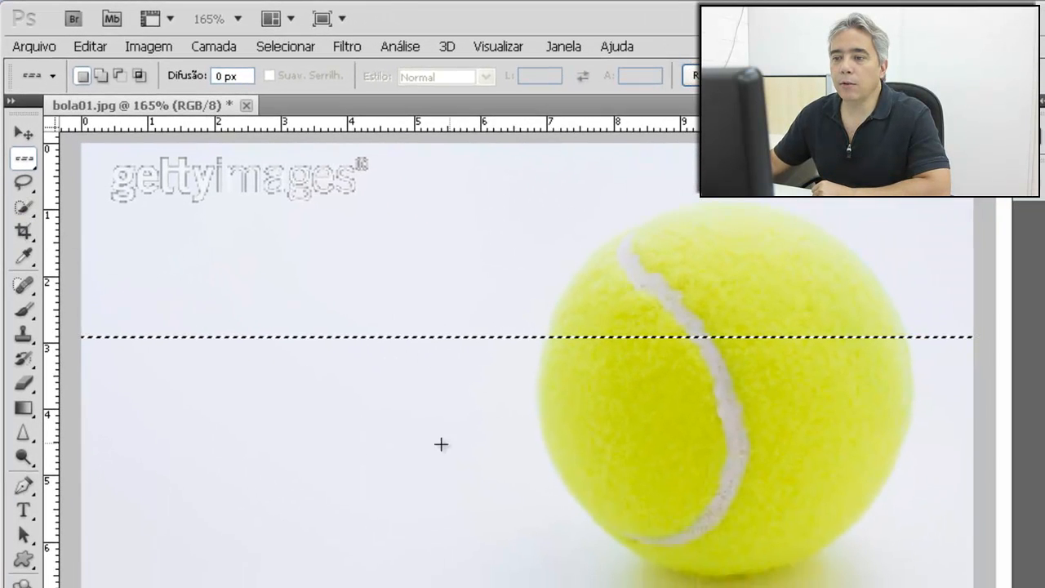
pyautogui.click(396, 455)
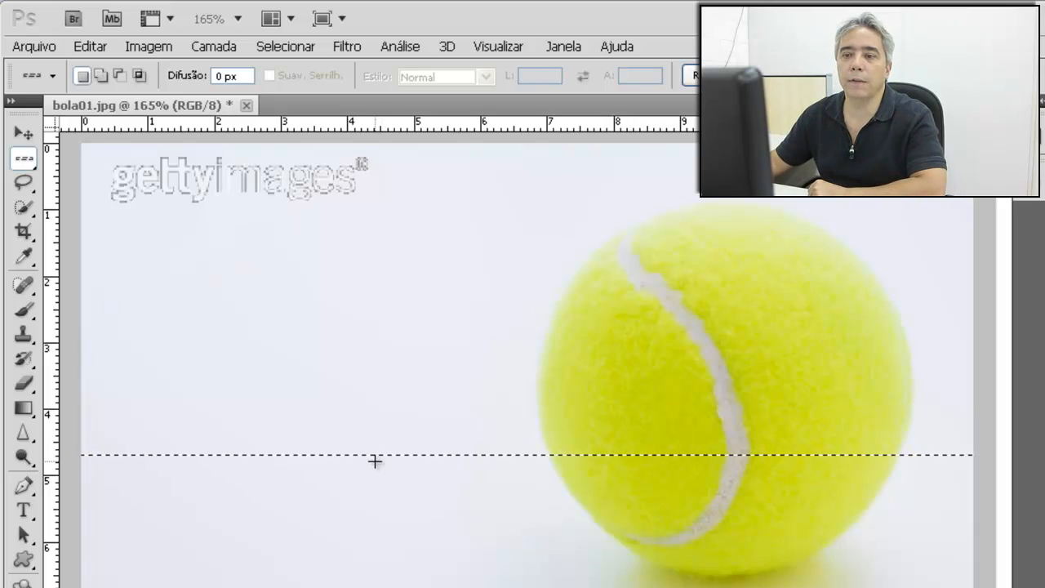
# Select a one-pixel column beside the ball with the Single Column Marquee and inspect its width up close
pyautogui.rightClick(24, 158)
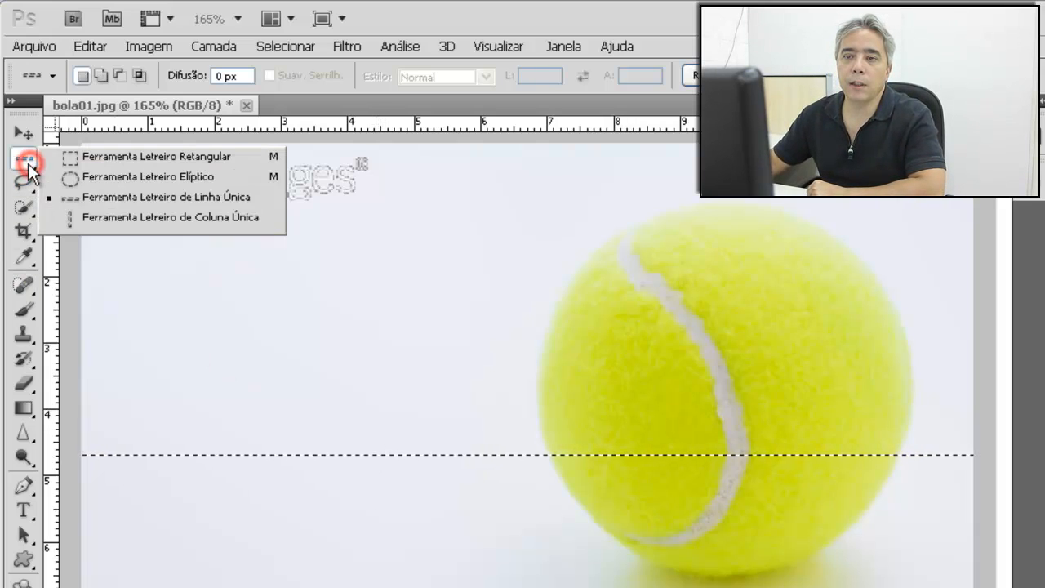
pyautogui.click(152, 216)
pyautogui.click(435, 380)
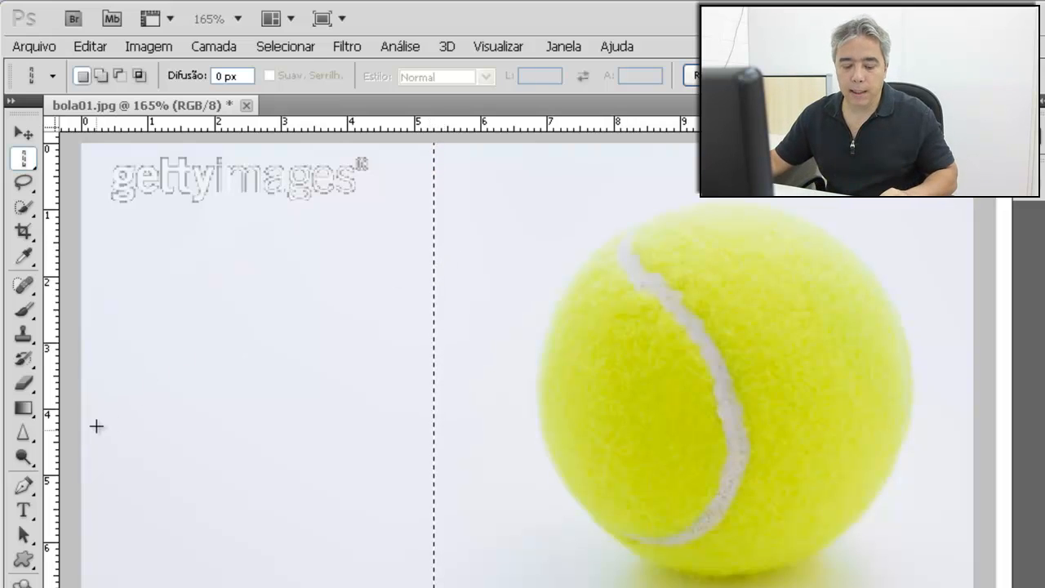
pyautogui.press('z')
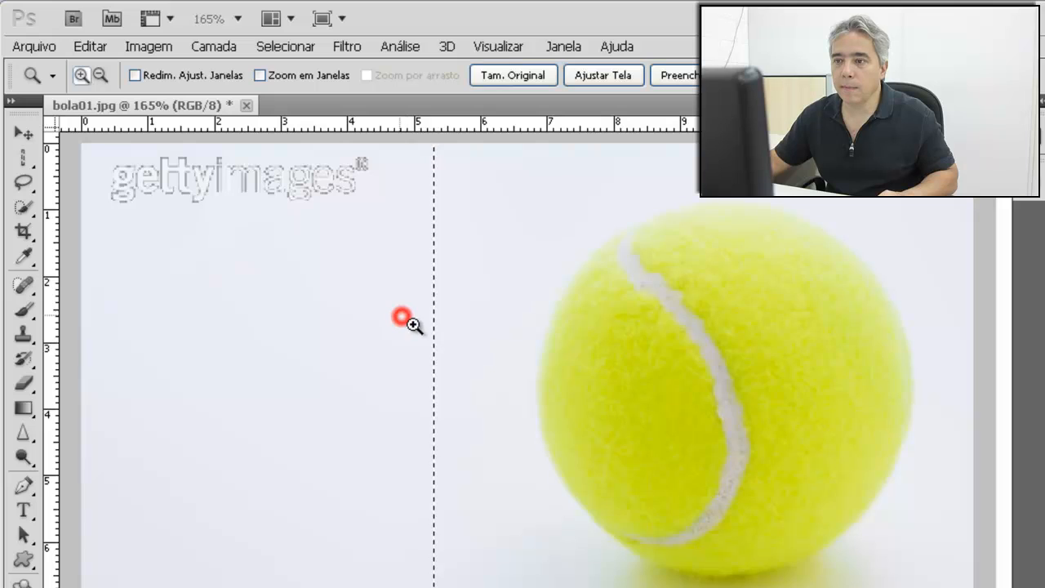
pyautogui.moveTo(402, 317); pyautogui.dragTo(453, 352)
pyautogui.press('m')
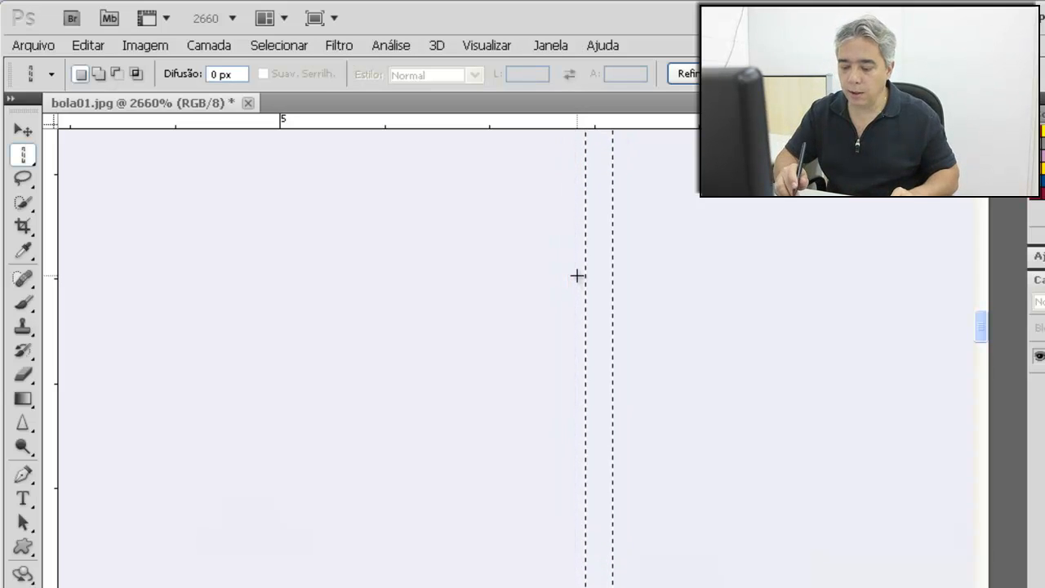
pyautogui.hotkey('ctrl', '0')
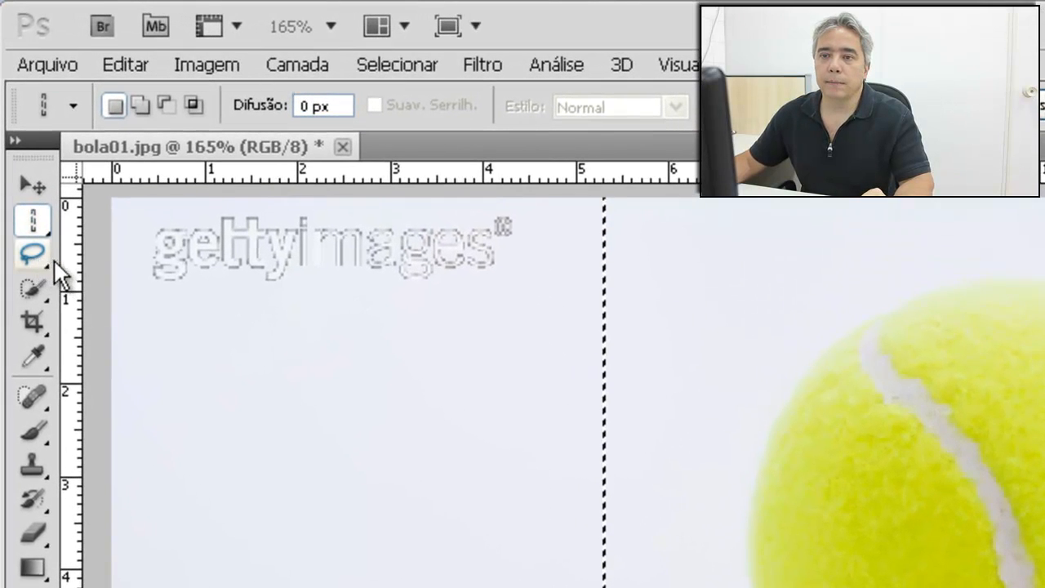
# Clear the column selection and draw a loose freehand Lasso selection all around the tennis ball
pyautogui.click(36, 255)
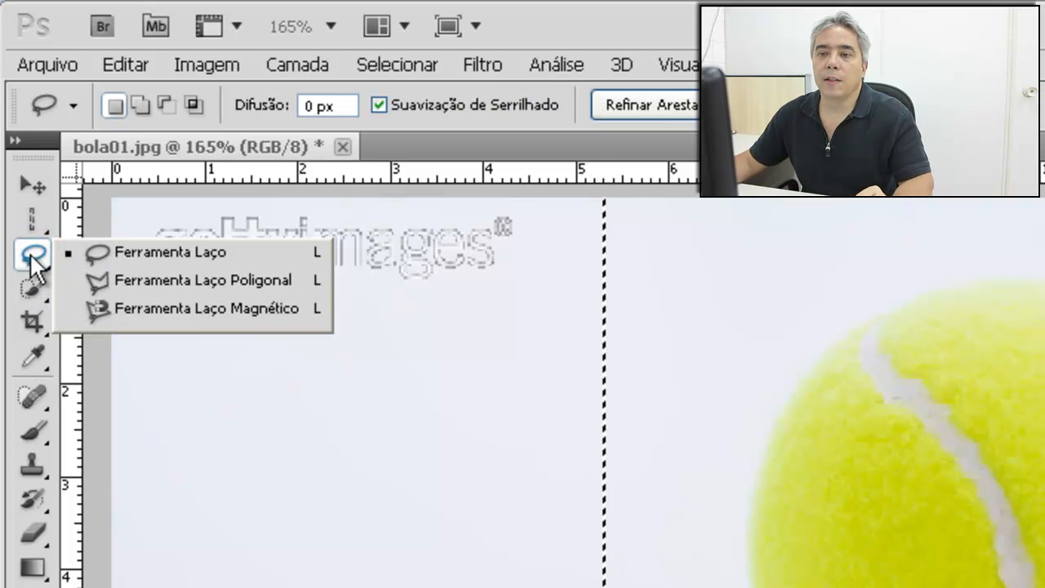
pyautogui.click(163, 253)
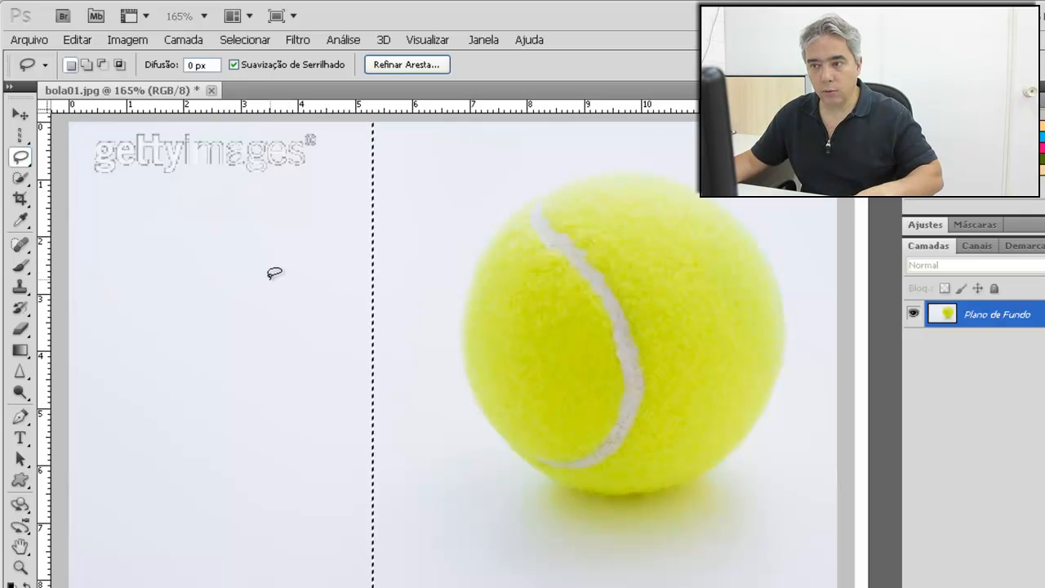
pyautogui.hotkey('ctrl', 'd')
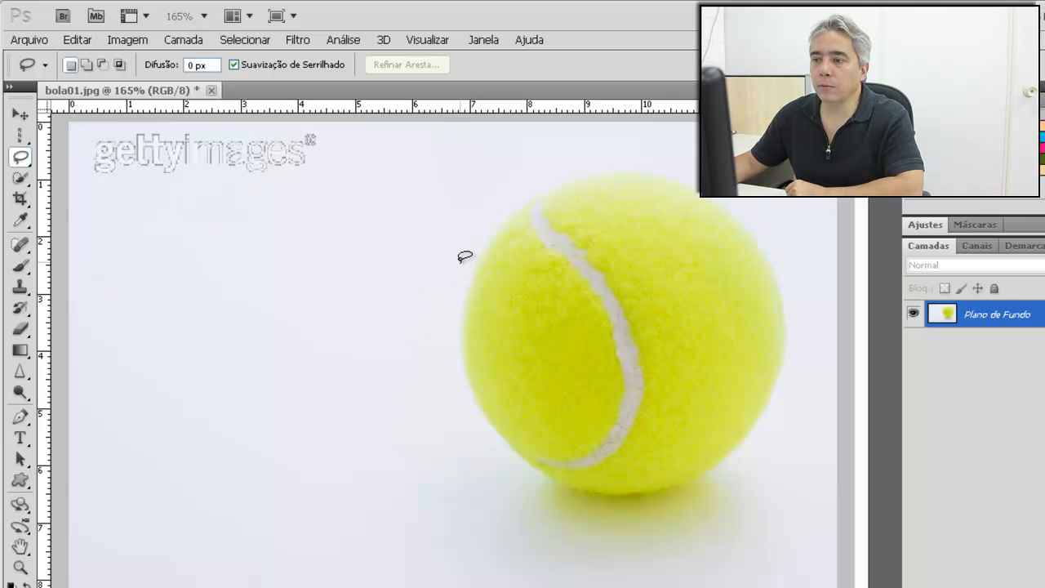
pyautogui.moveTo(457, 265)
pyautogui.mouseDown()
pyautogui.moveTo(435, 317)
pyautogui.moveTo(433, 365)
pyautogui.moveTo(489, 457)
pyautogui.moveTo(716, 525)
pyautogui.moveTo(815, 439)
pyautogui.moveTo(823, 314)
pyautogui.moveTo(763, 196)
pyautogui.mouseUp()
pyautogui.moveTo(634, 147)
pyautogui.mouseDown()
pyautogui.moveTo(560, 148)
pyautogui.moveTo(490, 165)
pyautogui.moveTo(449, 191)
pyautogui.moveTo(454, 257)
pyautogui.mouseUp()
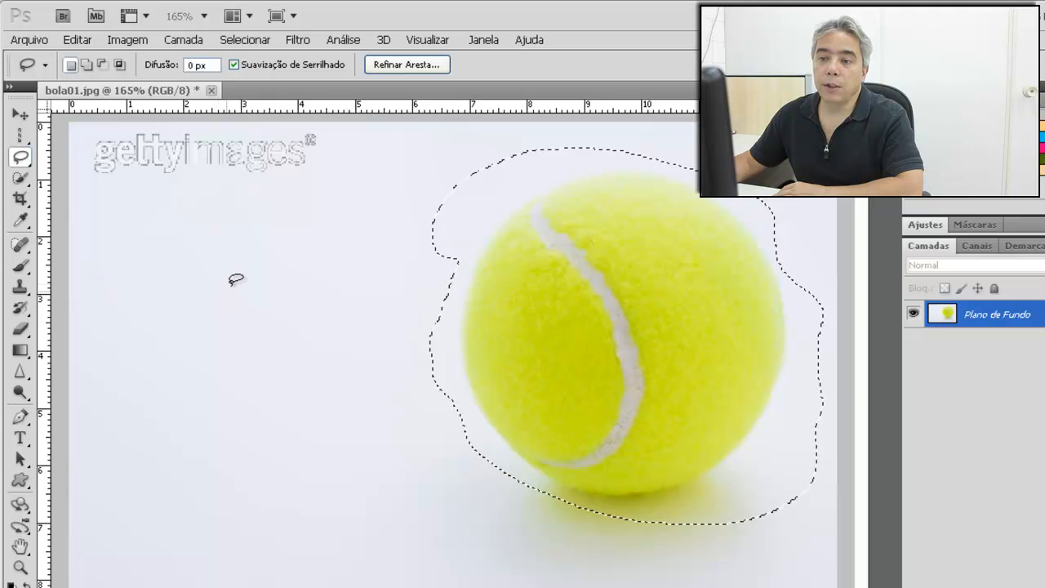
# Replace the selection repeatedly with freehand Lasso loops over the blank background, some reaching into the ball and left open to close automatically
pyautogui.moveTo(299, 260)
pyautogui.mouseDown()
pyautogui.moveTo(162, 265)
pyautogui.moveTo(210, 378)
pyautogui.mouseUp()
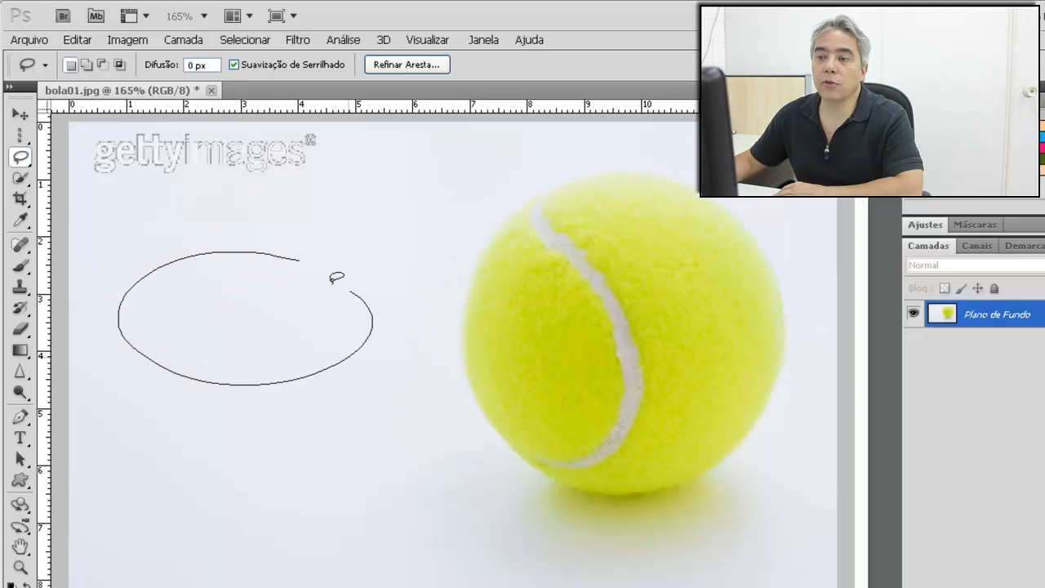
pyautogui.moveTo(337, 278); pyautogui.dragTo(303, 276)
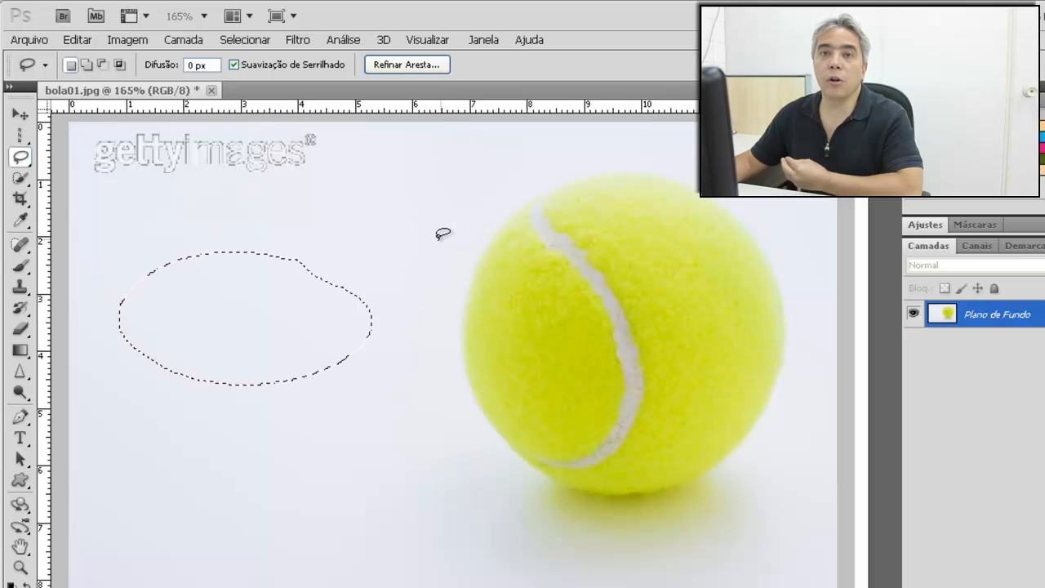
pyautogui.moveTo(433, 236); pyautogui.dragTo(277, 209)
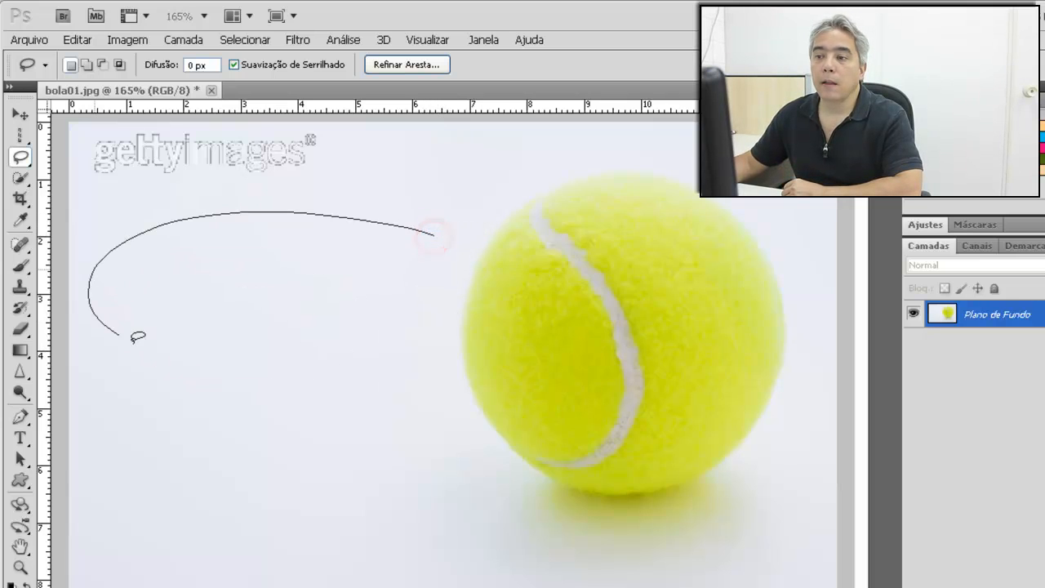
pyautogui.moveTo(690, 343); pyautogui.dragTo(586, 299)
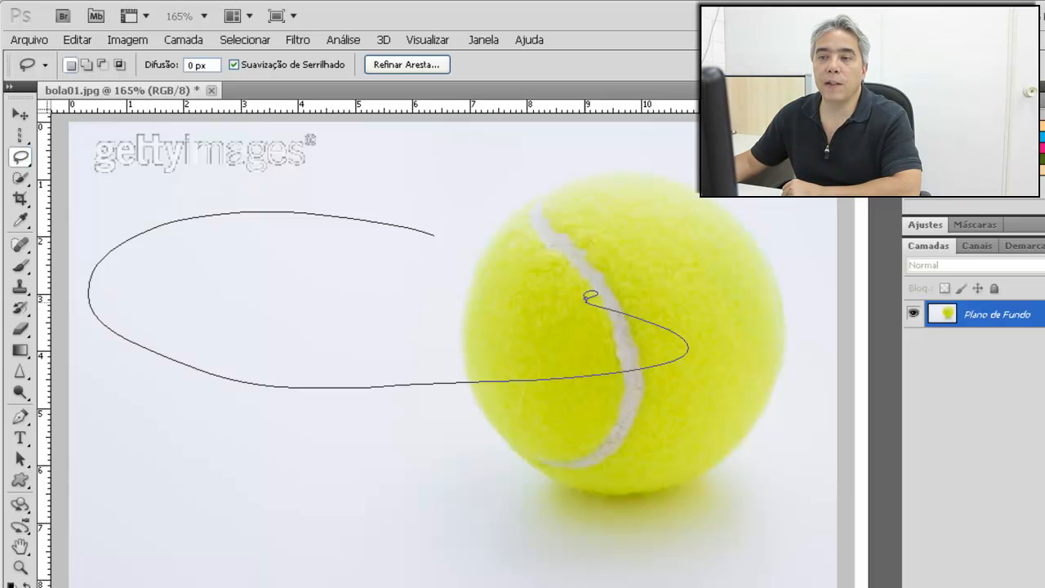
pyautogui.moveTo(586, 299); pyautogui.dragTo(576, 302)
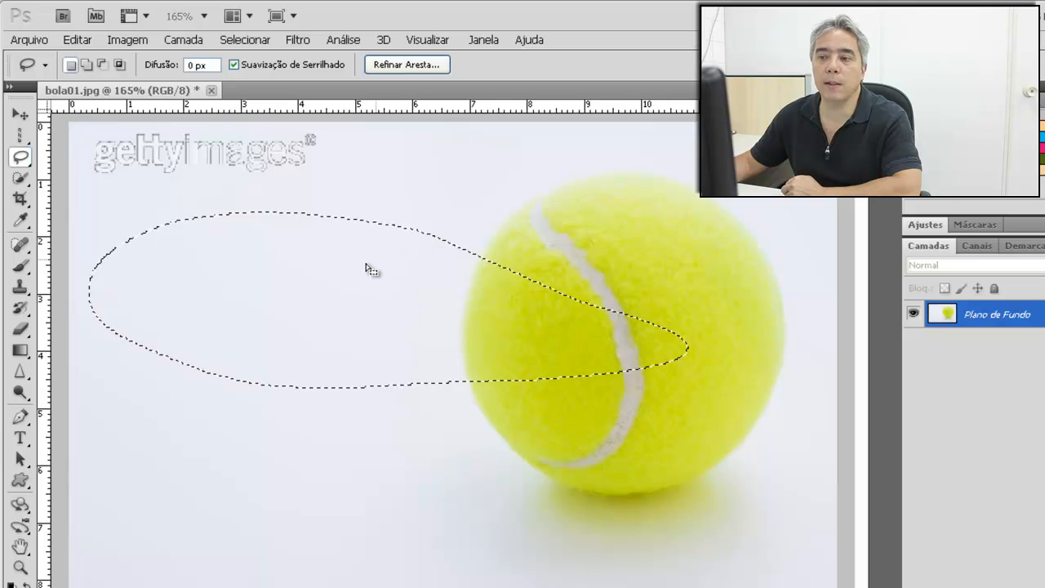
pyautogui.moveTo(237, 423)
pyautogui.mouseDown()
pyautogui.moveTo(332, 491)
pyautogui.moveTo(468, 476)
pyautogui.mouseUp()
pyautogui.moveTo(289, 250)
pyautogui.mouseDown()
pyautogui.moveTo(162, 259)
pyautogui.moveTo(214, 344)
pyautogui.moveTo(462, 353)
pyautogui.moveTo(482, 287)
pyautogui.mouseUp()
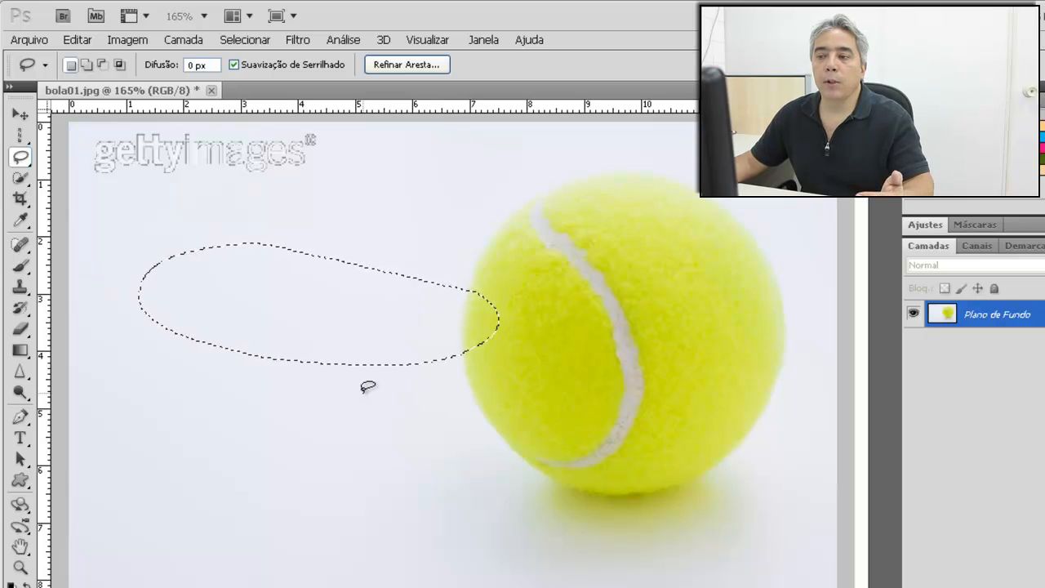
# Draw a small freehand Lasso selection over the ball's upper left and add a larger overlapping loop below it
pyautogui.moveTo(560, 218)
pyautogui.mouseDown()
pyautogui.moveTo(464, 242)
pyautogui.moveTo(562, 219)
pyautogui.mouseUp()
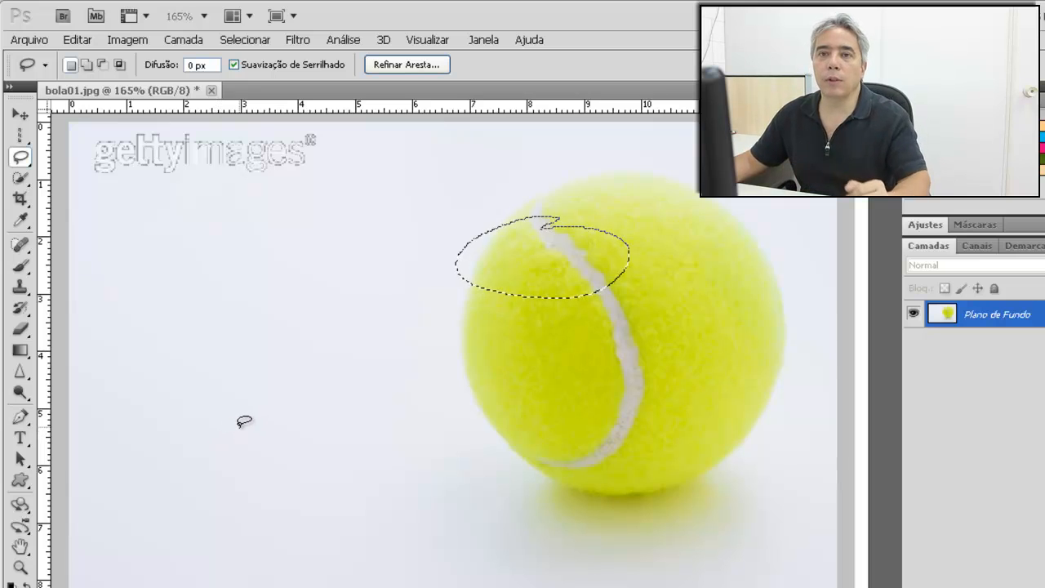
pyautogui.press('shift')
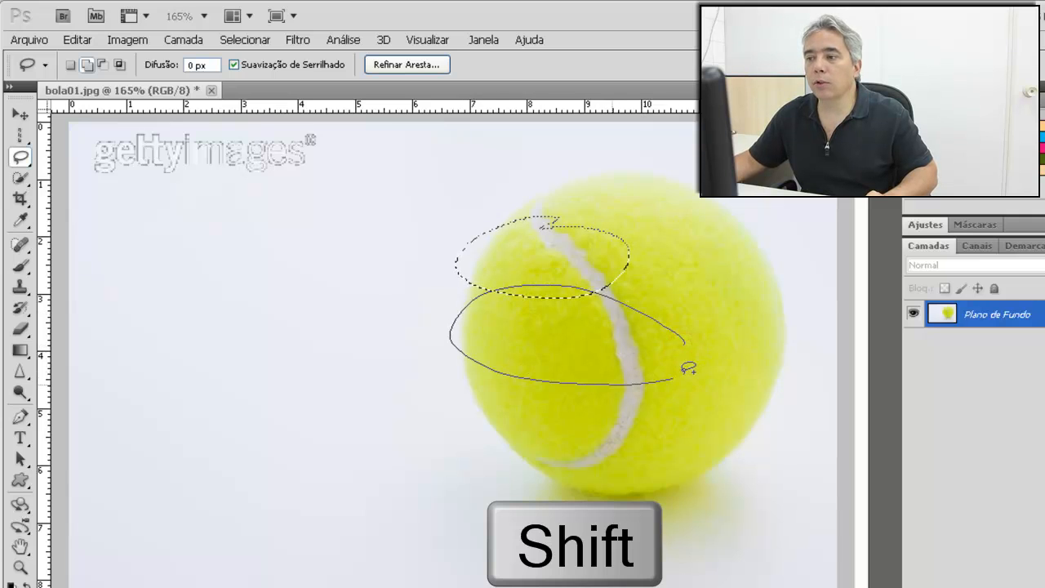
pyautogui.moveTo(688, 369); pyautogui.dragTo(693, 359)
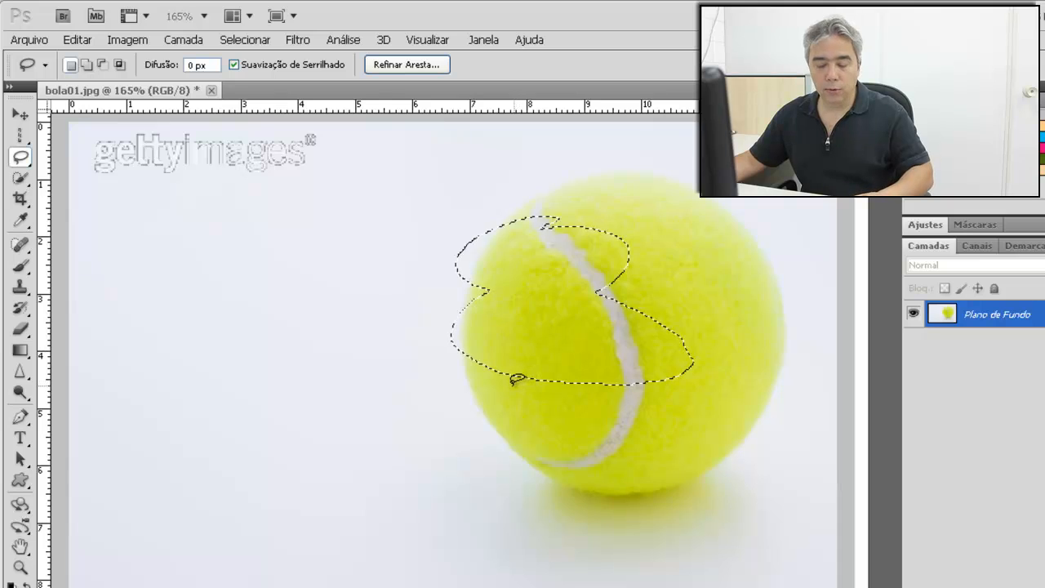
# Subtract a freehand Lasso loop from the lower right part of the ball selection
pyautogui.press('alt')
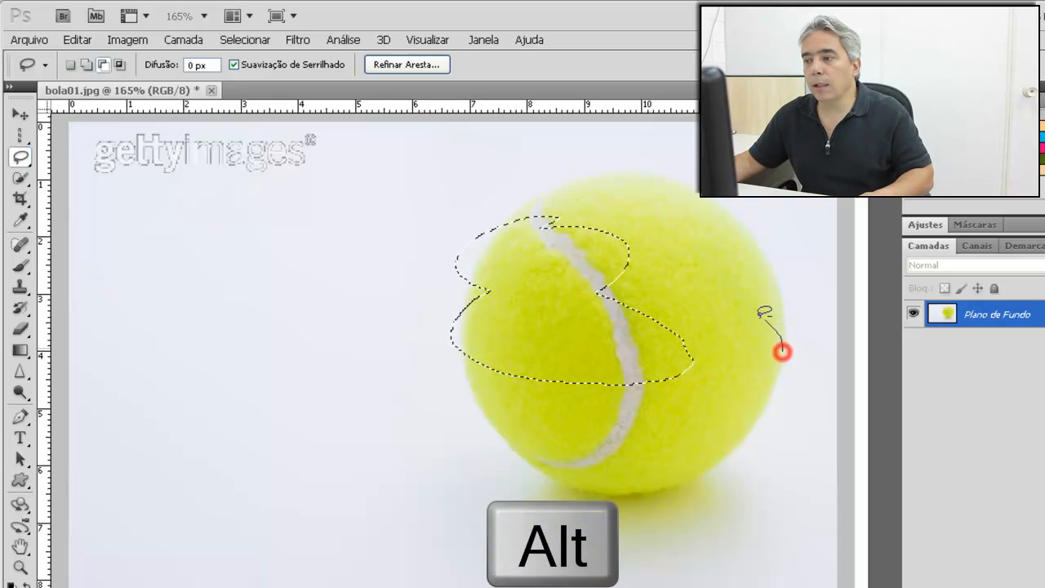
pyautogui.moveTo(765, 315); pyautogui.dragTo(653, 299)
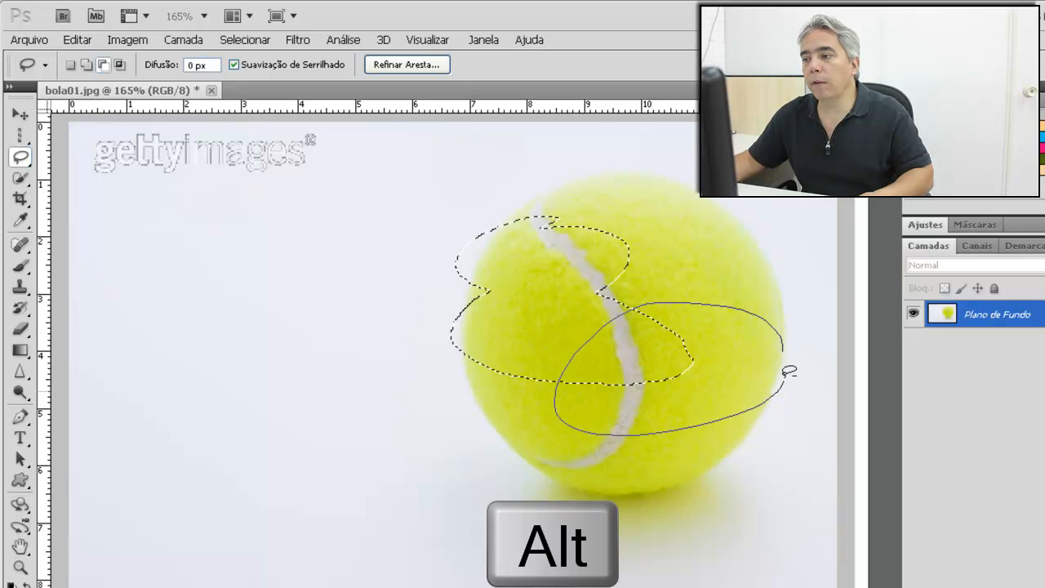
pyautogui.moveTo(789, 372); pyautogui.dragTo(775, 357)
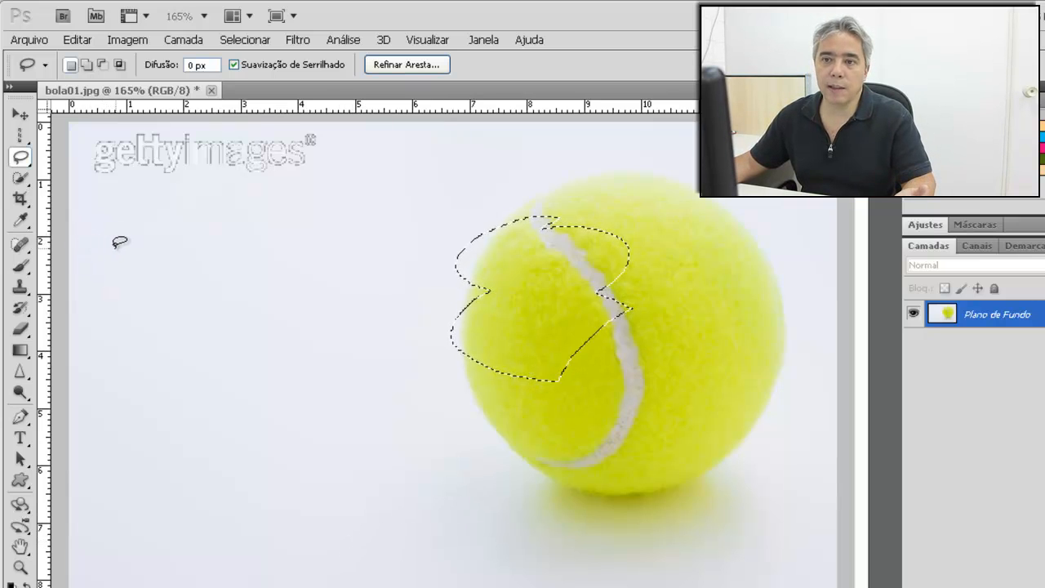
# Move the selected piece of the ball onto the blank background, and undo the move
pyautogui.click(21, 115)
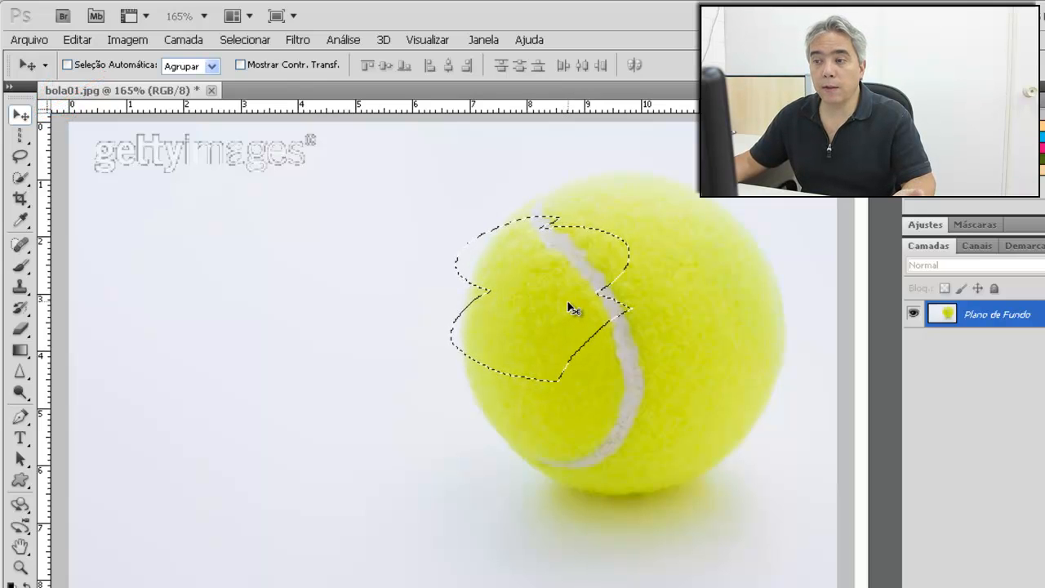
pyautogui.moveTo(569, 306); pyautogui.dragTo(331, 324)
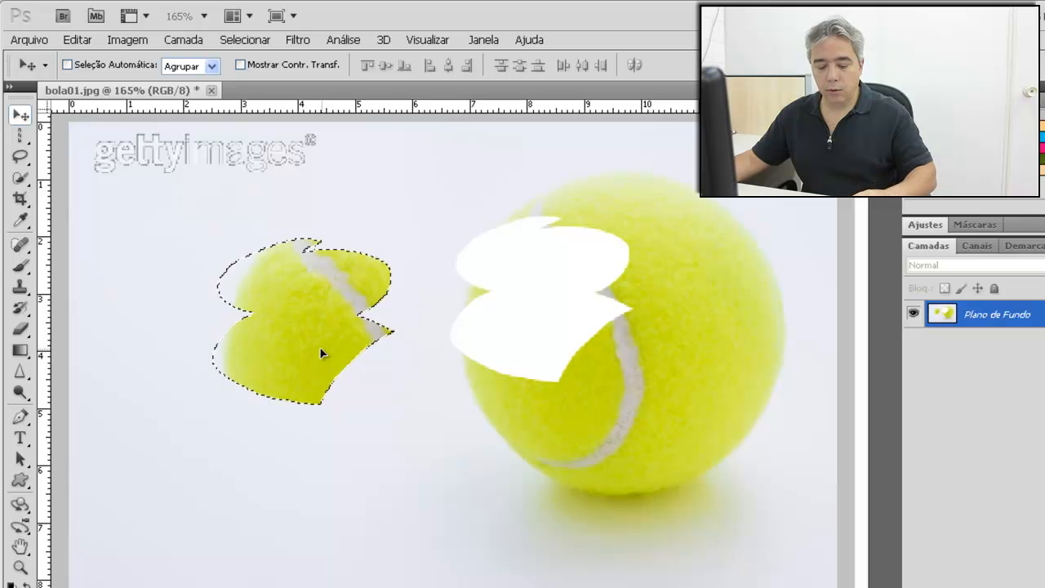
pyautogui.hotkey('ctrl', 'z')
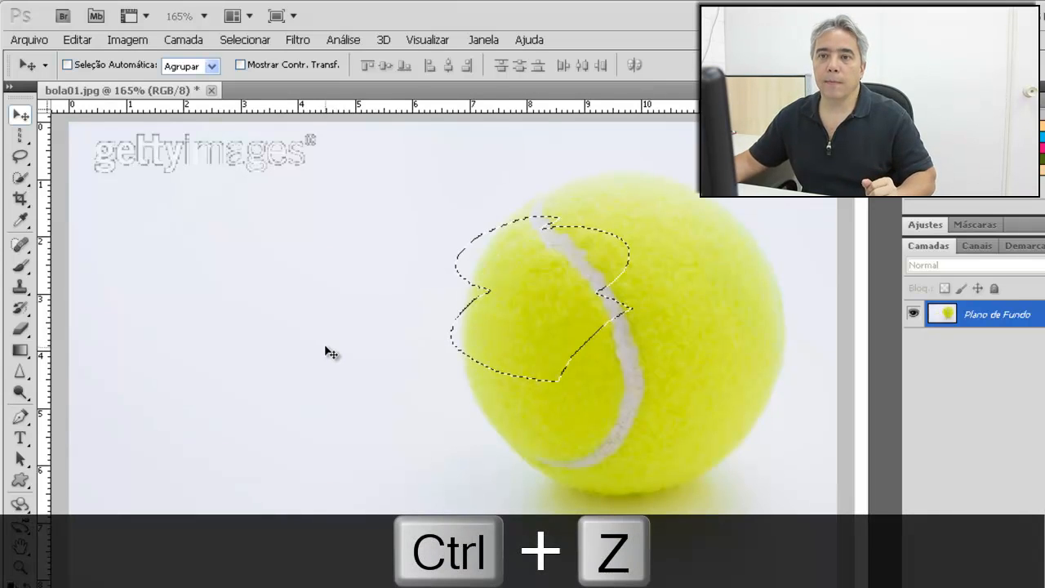
# Move only the selection outline with the Lasso tool onto the blank background, and bring it partly back over the ball's left edge
pyautogui.click(21, 160)
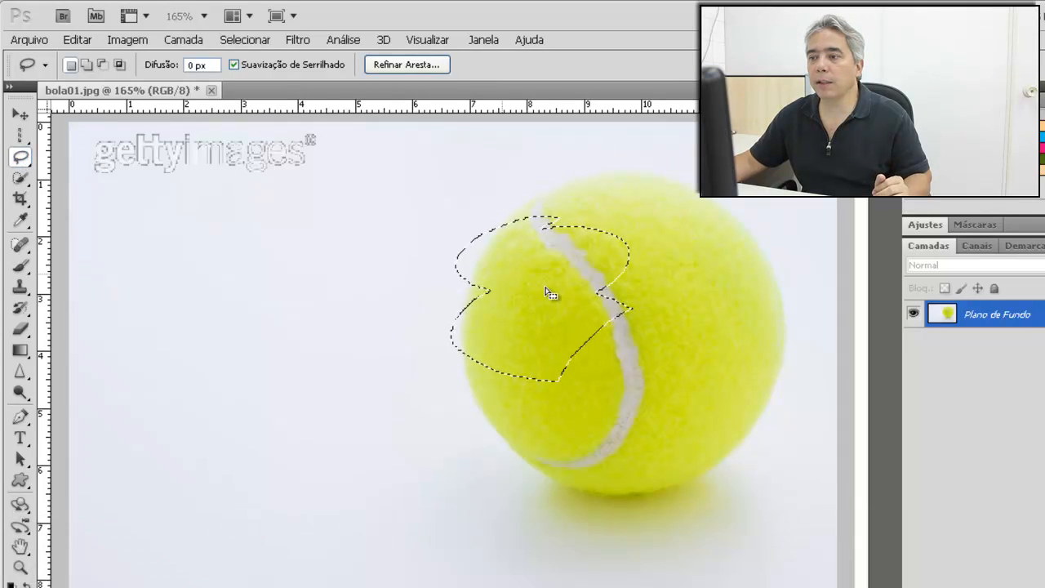
pyautogui.moveTo(568, 321)
pyautogui.mouseDown()
pyautogui.moveTo(487, 311)
pyautogui.moveTo(432, 342)
pyautogui.moveTo(585, 341)
pyautogui.moveTo(457, 368)
pyautogui.moveTo(464, 331)
pyautogui.moveTo(378, 360)
pyautogui.mouseUp()
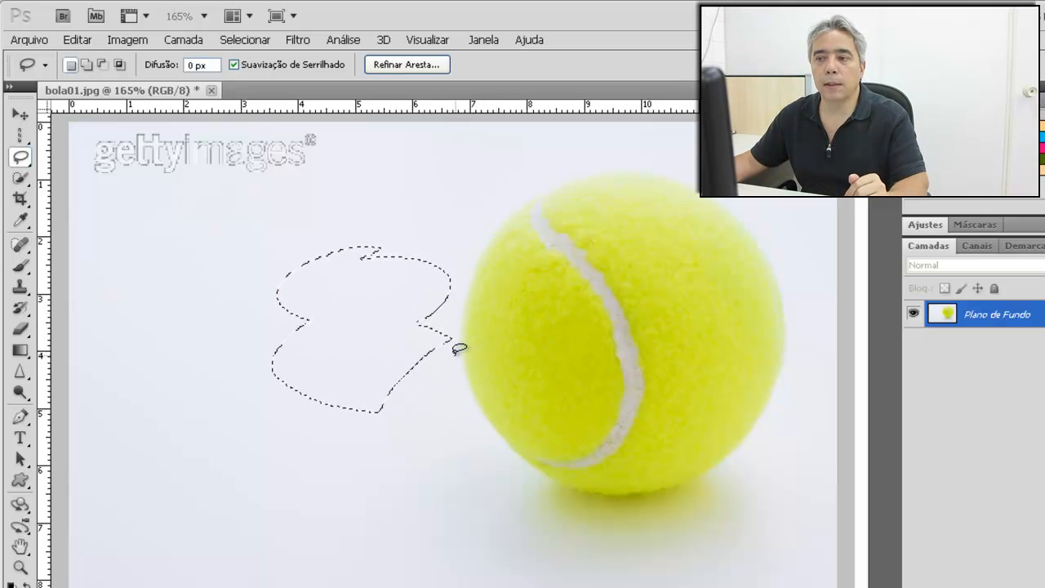
pyautogui.moveTo(359, 353); pyautogui.dragTo(453, 339)
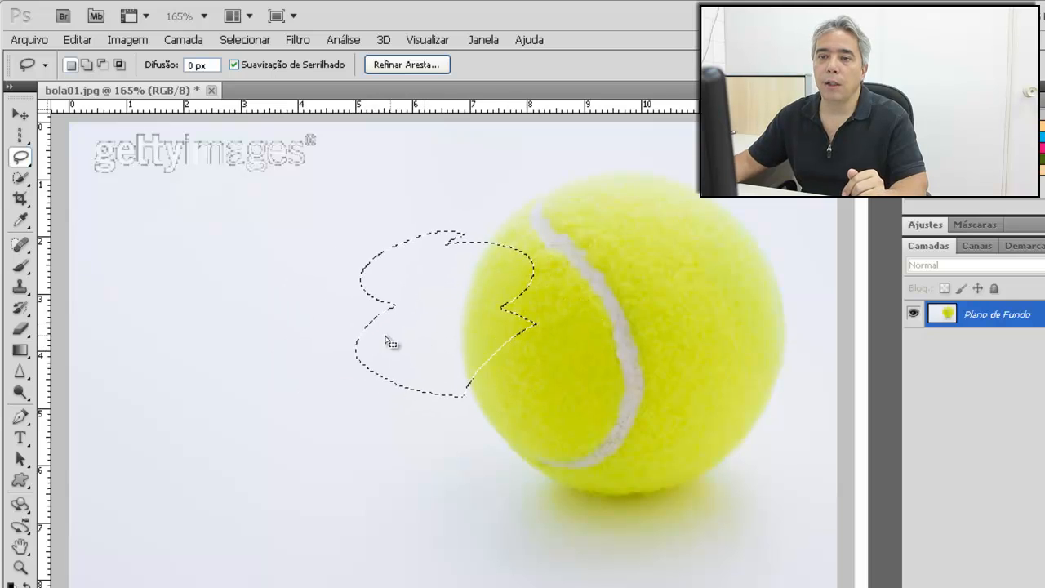
# Draw an irregular many-sided Polygonal Lasso selection spanning the blank background and the ball's left half, closing it at its starting point
pyautogui.click(20, 118)
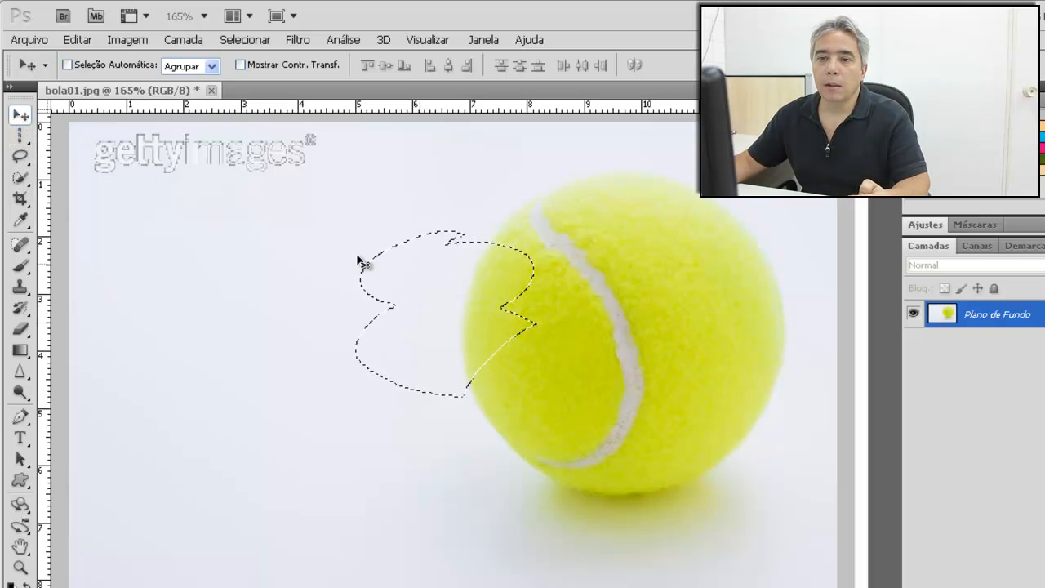
pyautogui.click(22, 159)
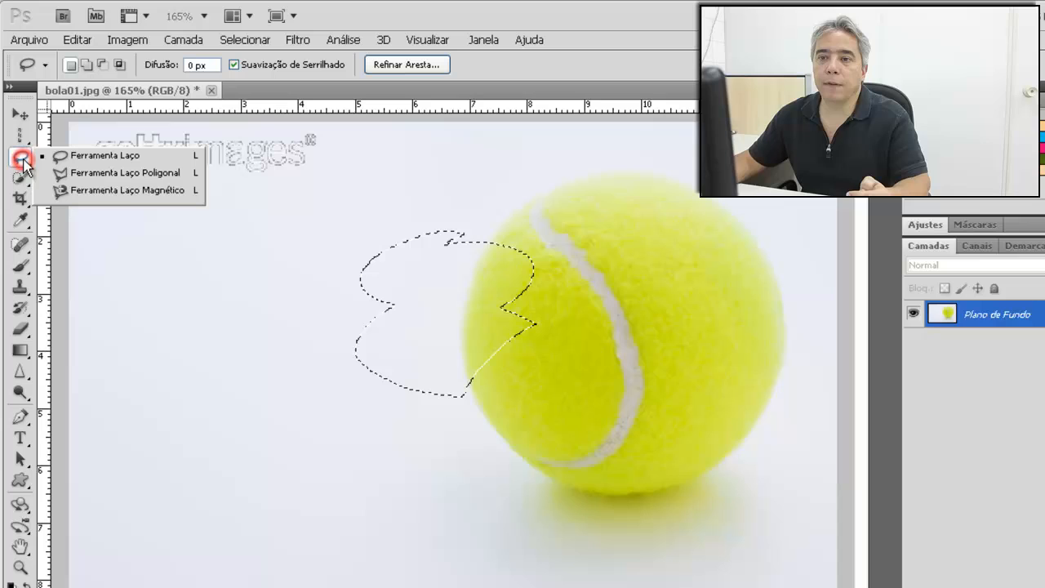
pyautogui.click(111, 173)
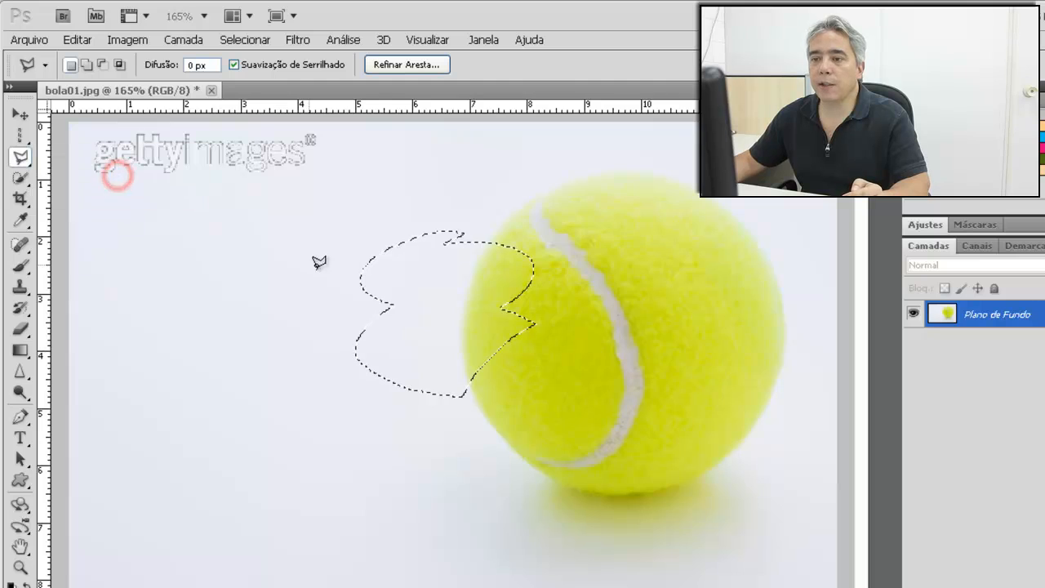
pyautogui.click(221, 267)
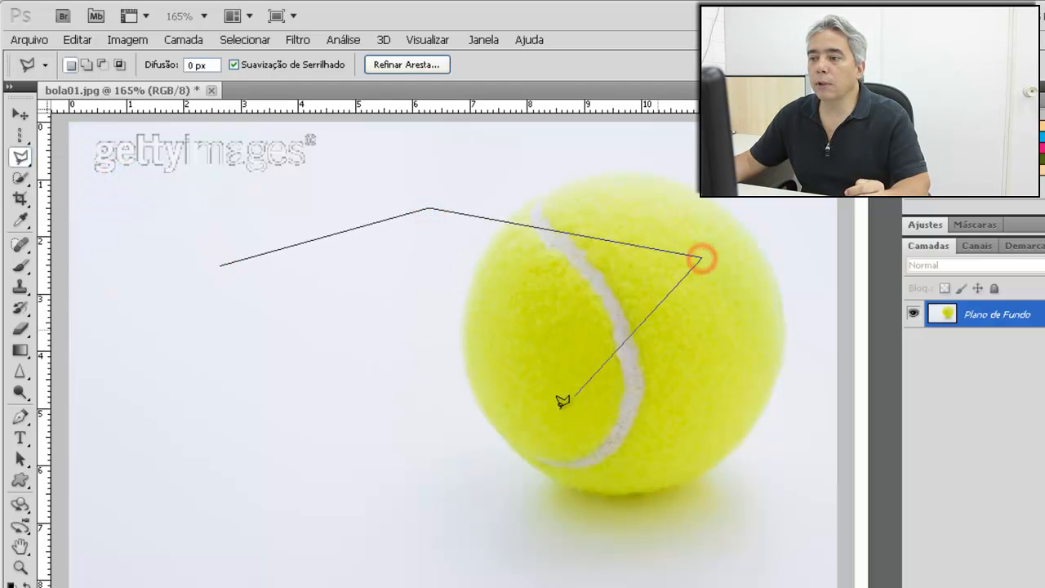
pyautogui.click(529, 429)
pyautogui.click(381, 369)
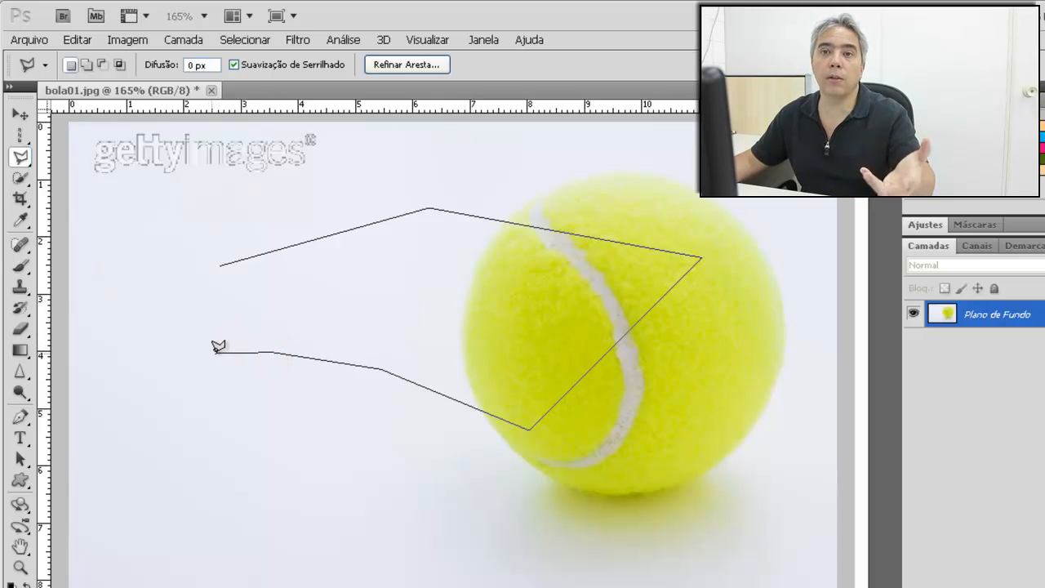
pyautogui.click(137, 399)
pyautogui.click(124, 334)
pyautogui.click(274, 316)
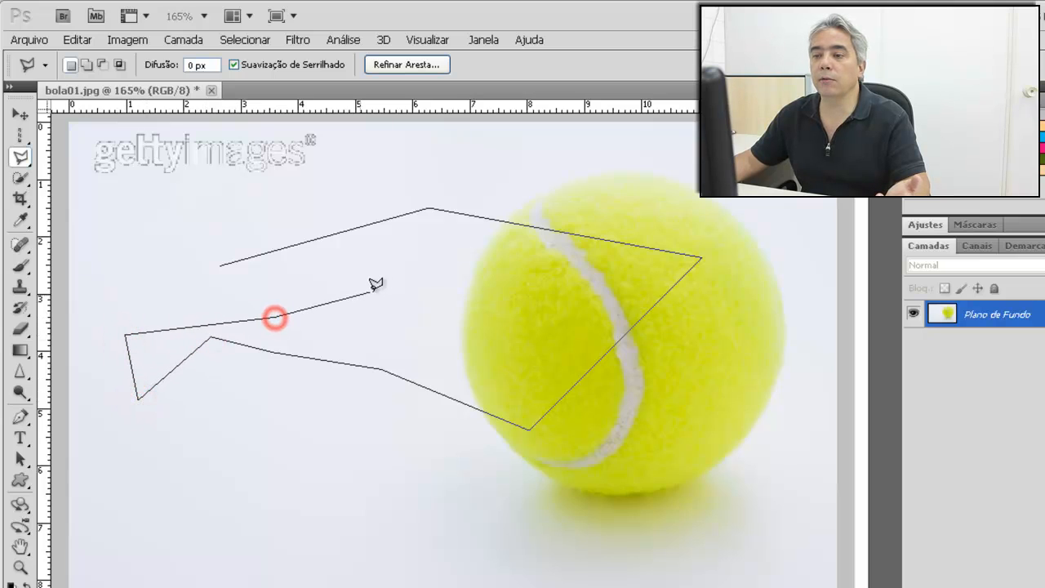
pyautogui.click(381, 288)
pyautogui.click(415, 258)
pyautogui.click(319, 265)
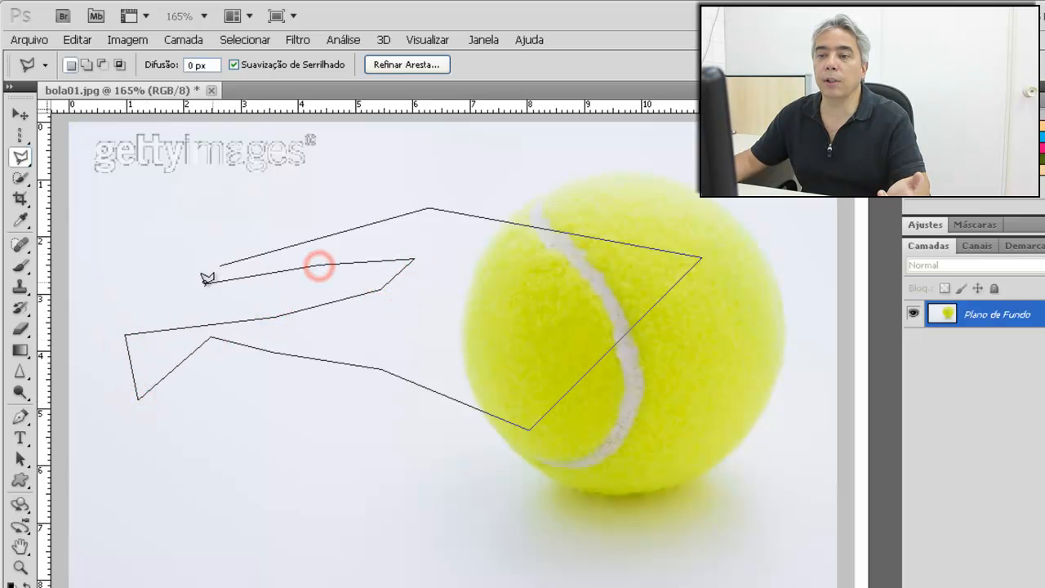
pyautogui.click(200, 287)
pyautogui.click(107, 282)
pyautogui.click(222, 263)
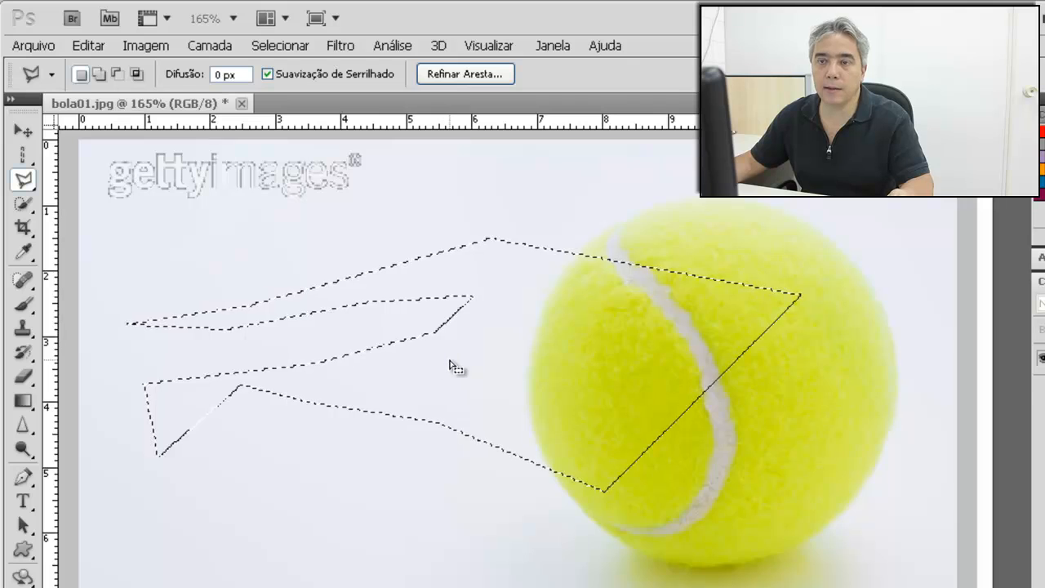
# Deselect the irregular polygon and trace the ball's whole outline with short Polygonal Lasso segments, closing it at the starting point
pyautogui.click(476, 515)
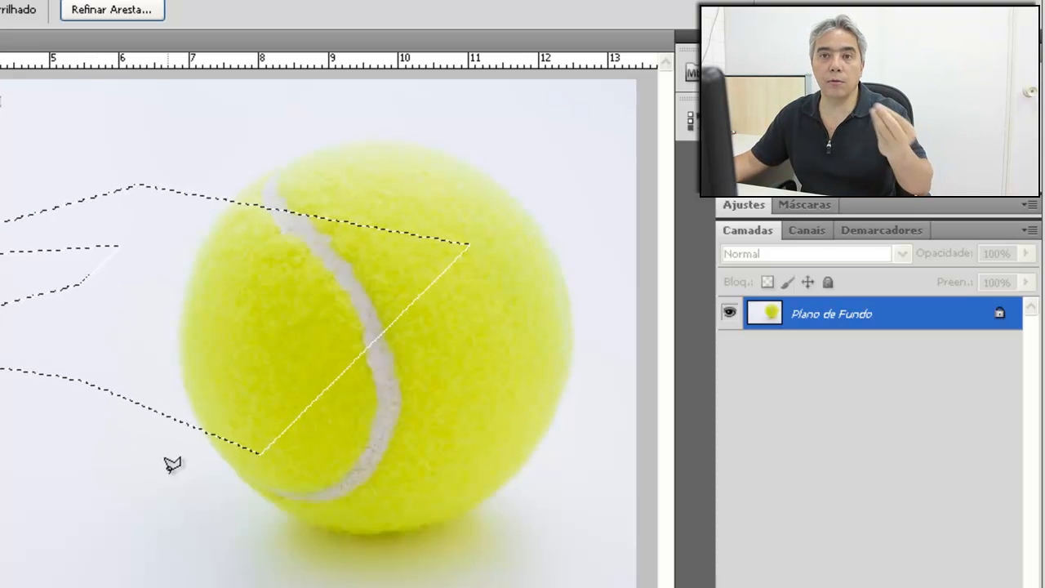
pyautogui.hotkey('ctrl', 'd')
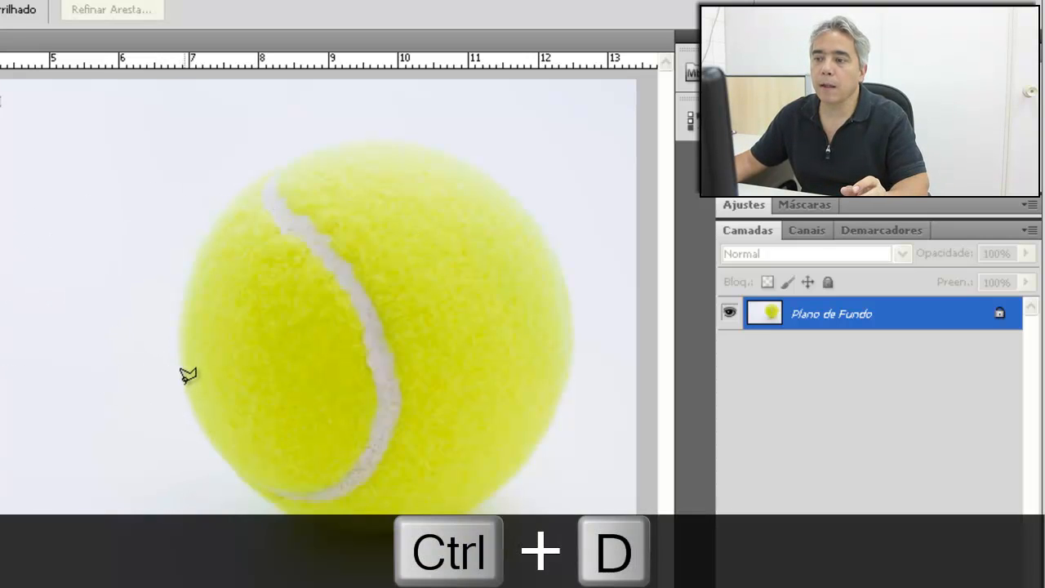
pyautogui.moveTo(181, 382)
pyautogui.mouseDown()
pyautogui.moveTo(190, 282)
pyautogui.moveTo(209, 232)
pyautogui.moveTo(276, 171)
pyautogui.moveTo(351, 147)
pyautogui.moveTo(403, 140)
pyautogui.moveTo(489, 154)
pyautogui.moveTo(482, 164)
pyautogui.moveTo(521, 189)
pyautogui.moveTo(542, 236)
pyautogui.moveTo(563, 249)
pyautogui.moveTo(560, 331)
pyautogui.mouseUp()
pyautogui.click(576, 347)
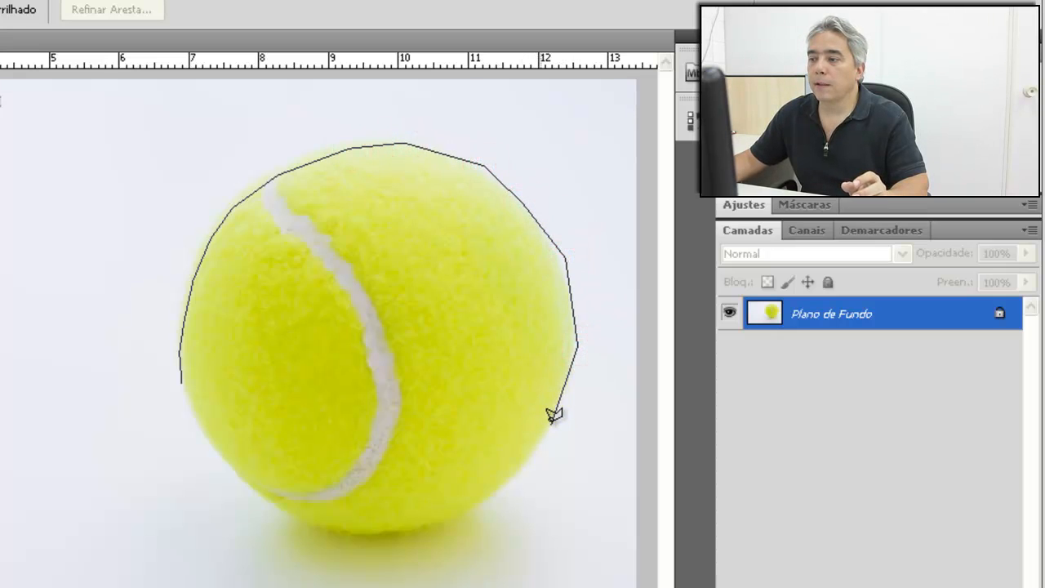
pyautogui.click(549, 426)
pyautogui.click(513, 472)
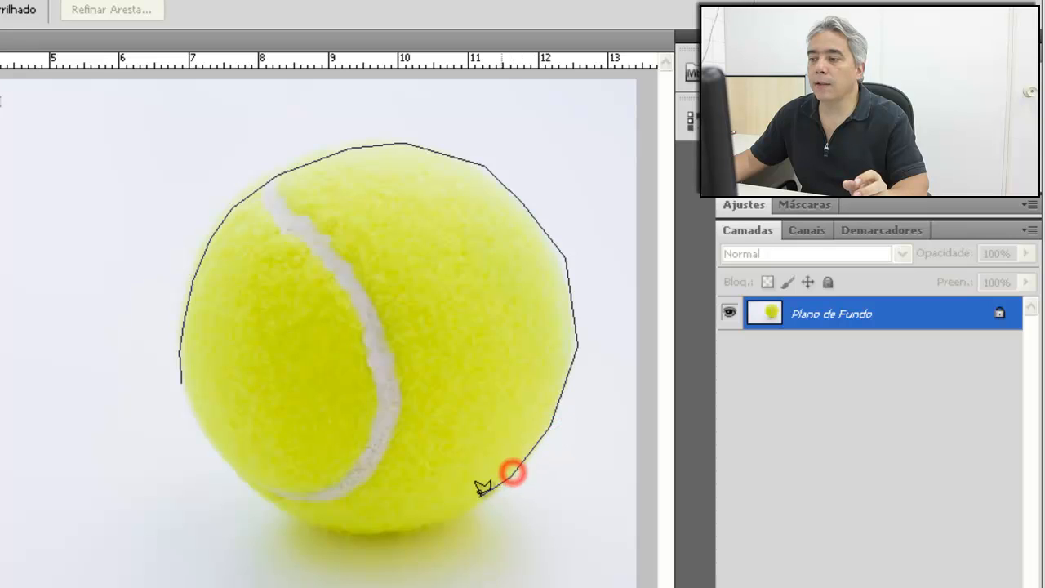
pyautogui.click(447, 520)
pyautogui.click(381, 535)
pyautogui.click(317, 536)
pyautogui.click(252, 499)
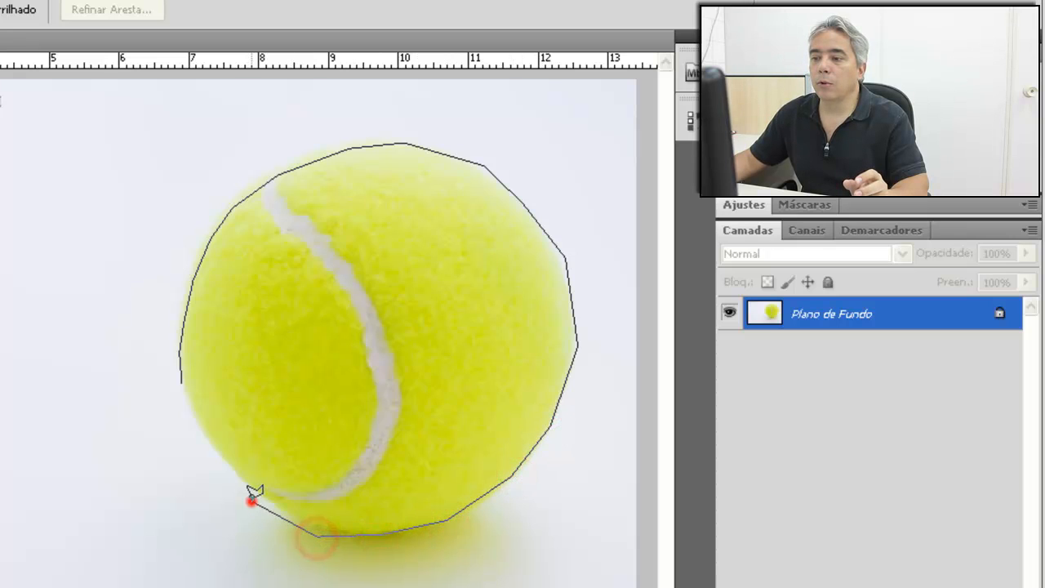
pyautogui.click(204, 436)
pyautogui.click(181, 381)
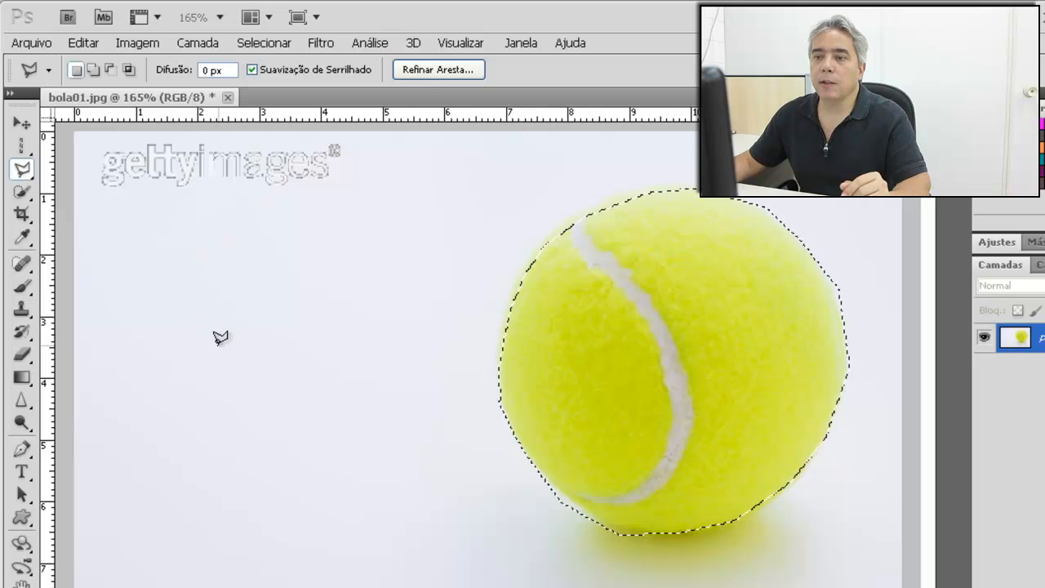
# Replace the selection with a six-sided Polygonal Lasso shape from the blank background across the ball, closing it directly from the sixth corner
pyautogui.click(208, 334)
pyautogui.click(362, 237)
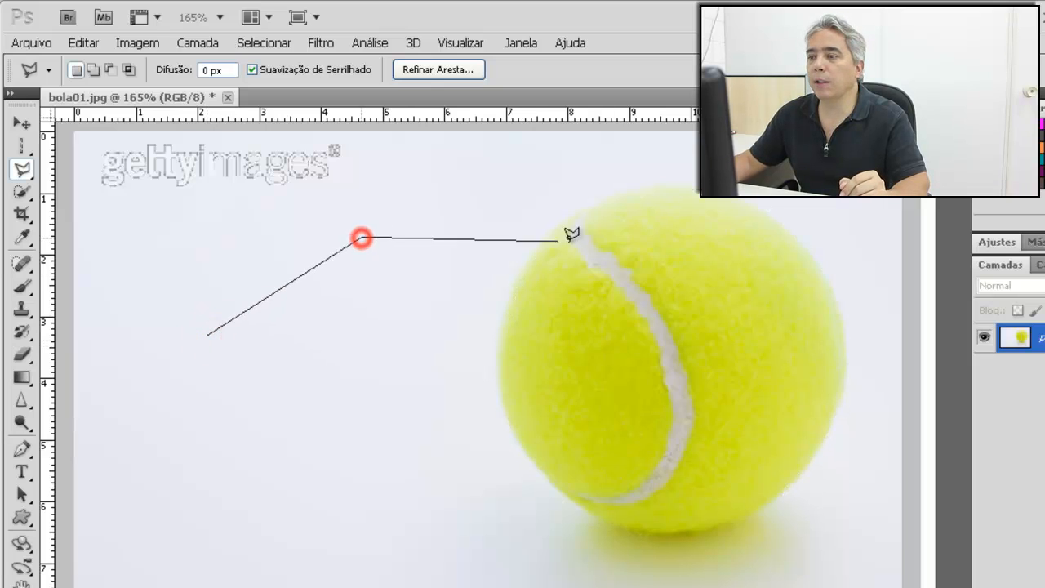
pyautogui.click(690, 252)
pyautogui.click(738, 445)
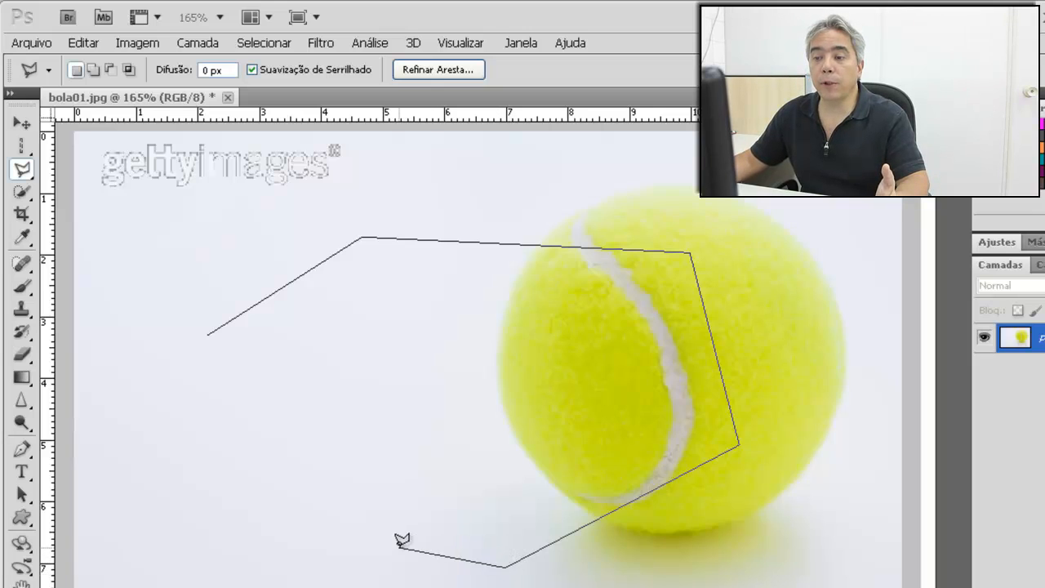
pyautogui.doubleClick(326, 519)
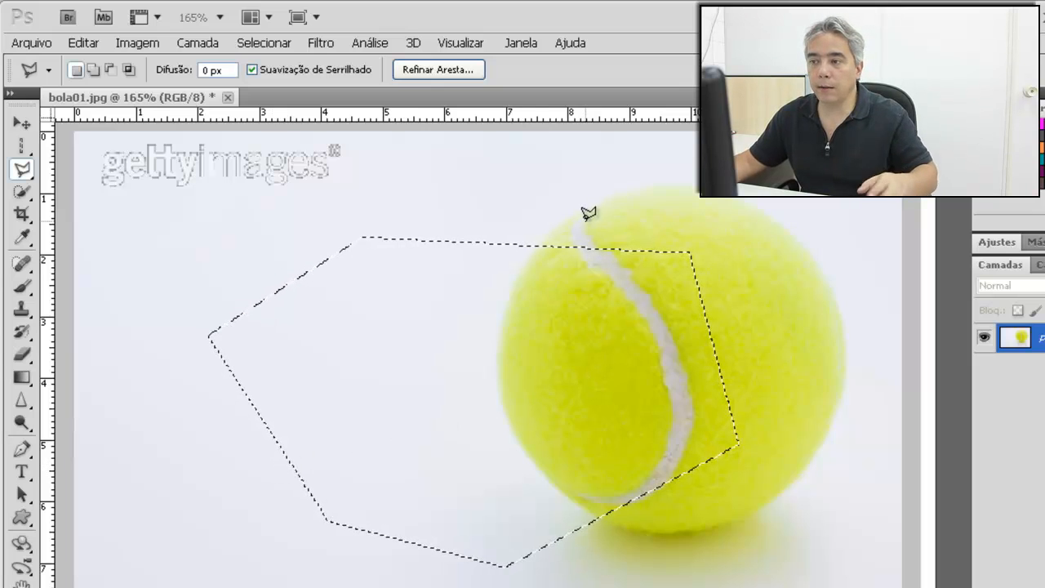
# Add a roughly four-sided Polygonal Lasso area over the ball's upper right to the existing selection
pyautogui.keyDown('shift'); pyautogui.click(628, 211); pyautogui.keyUp('shift')
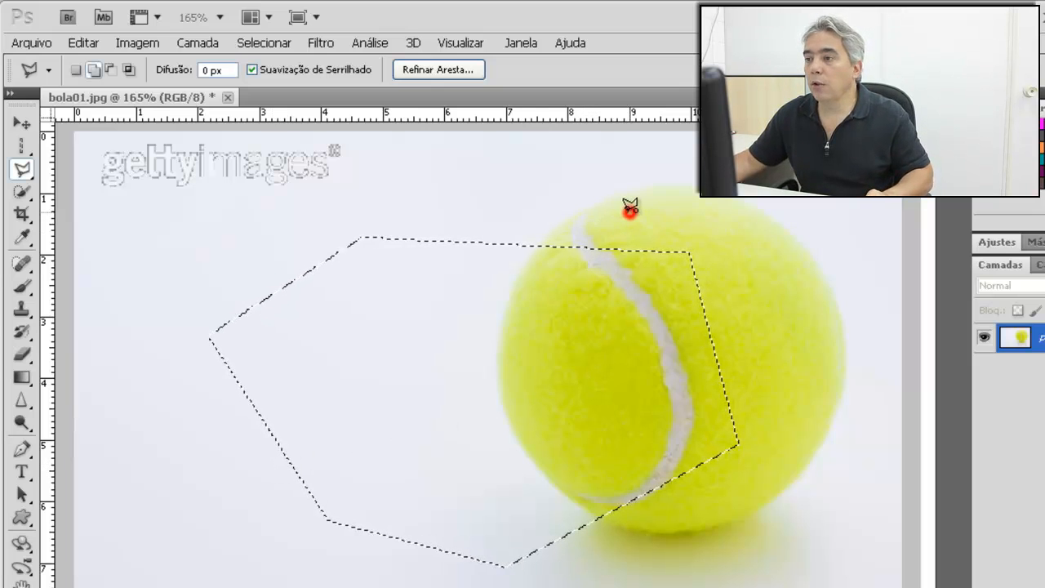
pyautogui.click(807, 222)
pyautogui.click(787, 340)
pyautogui.click(615, 364)
pyautogui.click(620, 294)
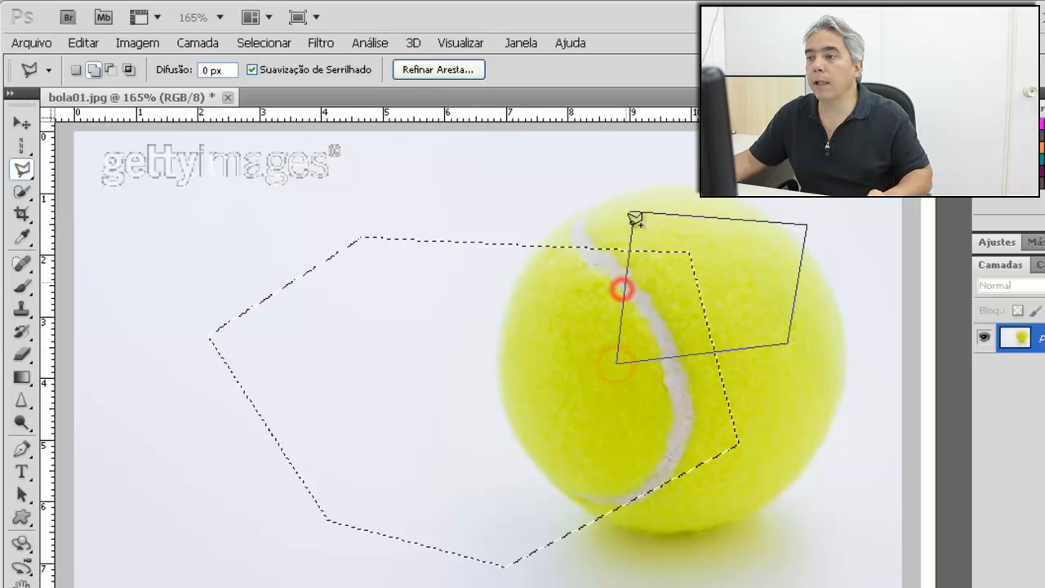
pyautogui.click(628, 223)
pyautogui.click(631, 210)
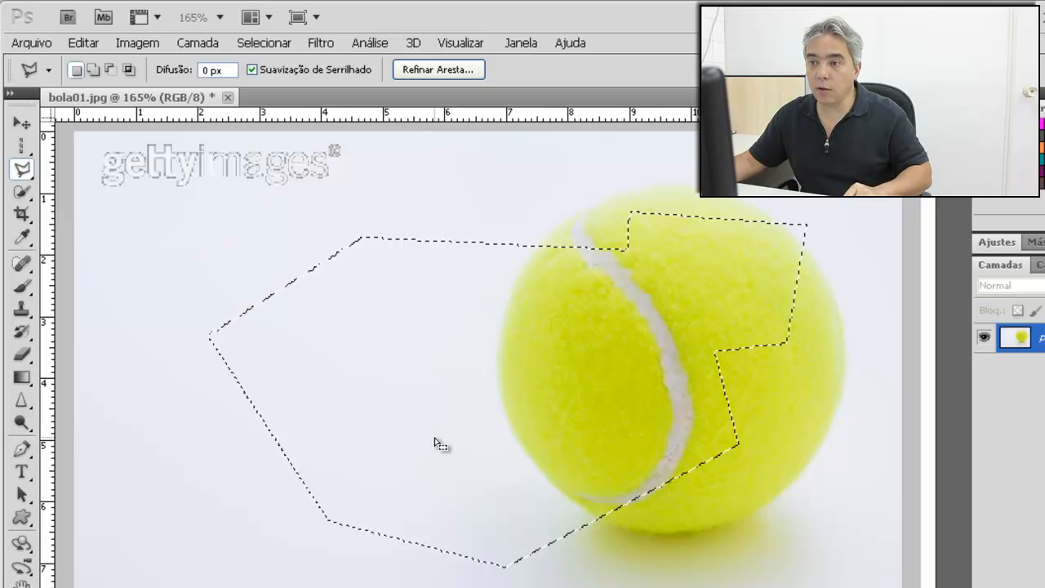
# Subtract the blank background area left of the ball from the selection with a large Polygonal Lasso outline
pyautogui.press('alt')
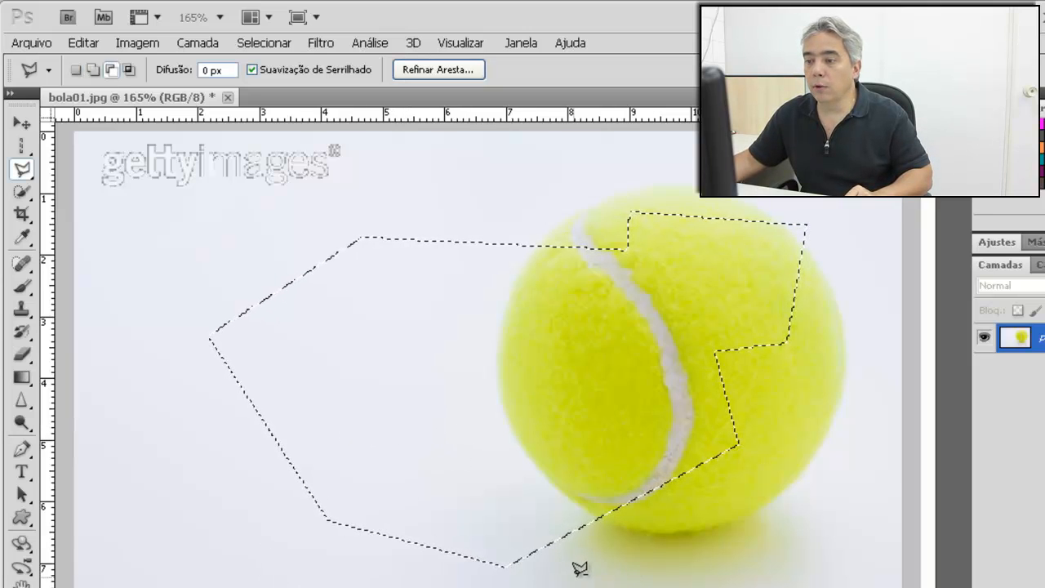
pyautogui.keyDown('alt'); pyautogui.click(612, 569); pyautogui.keyUp('alt')
pyautogui.click(523, 492)
pyautogui.click(469, 408)
pyautogui.click(471, 321)
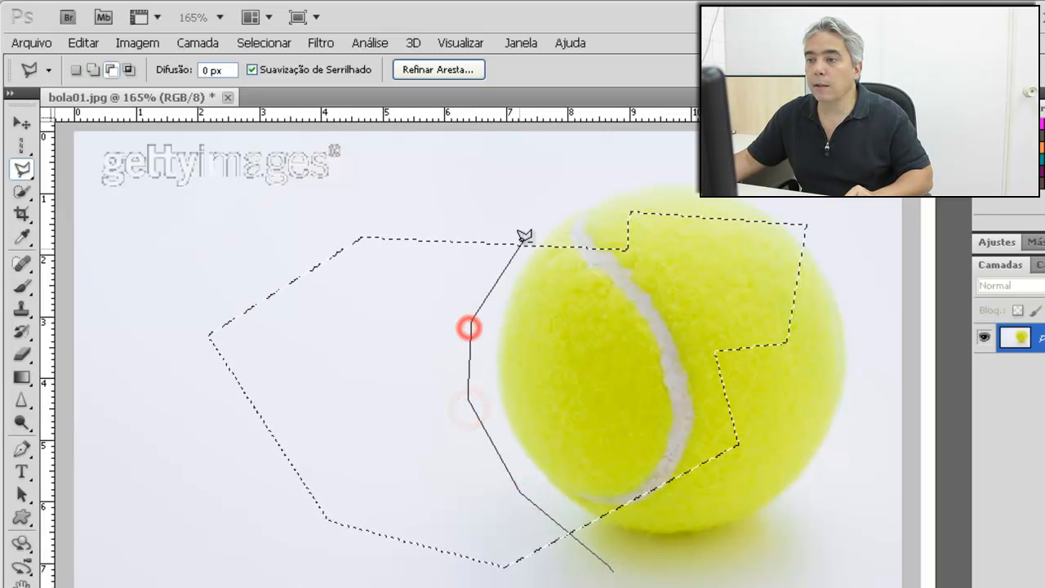
pyautogui.click(528, 225)
pyautogui.click(418, 200)
pyautogui.click(237, 216)
pyautogui.click(115, 313)
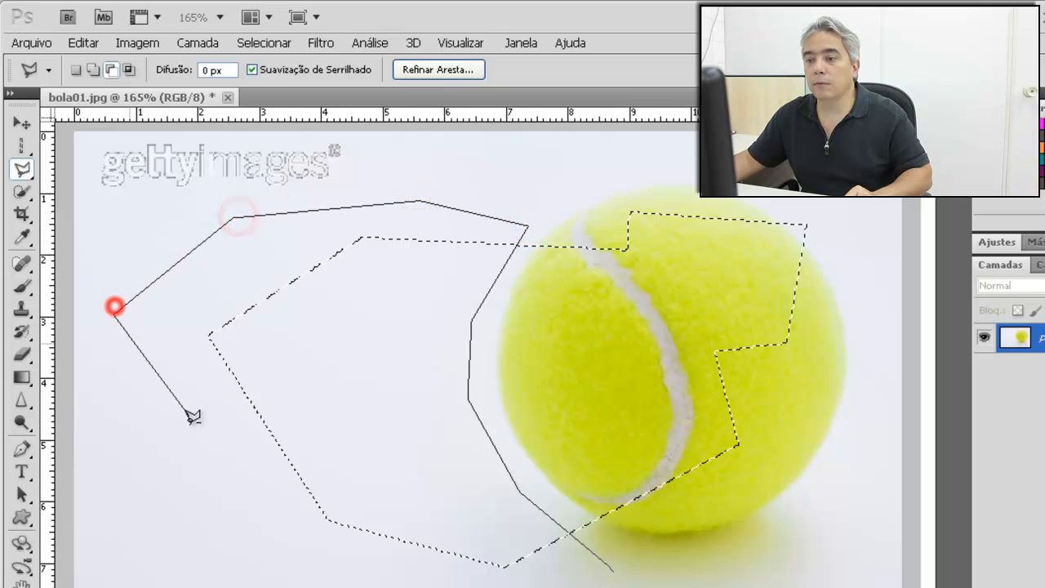
pyautogui.click(215, 462)
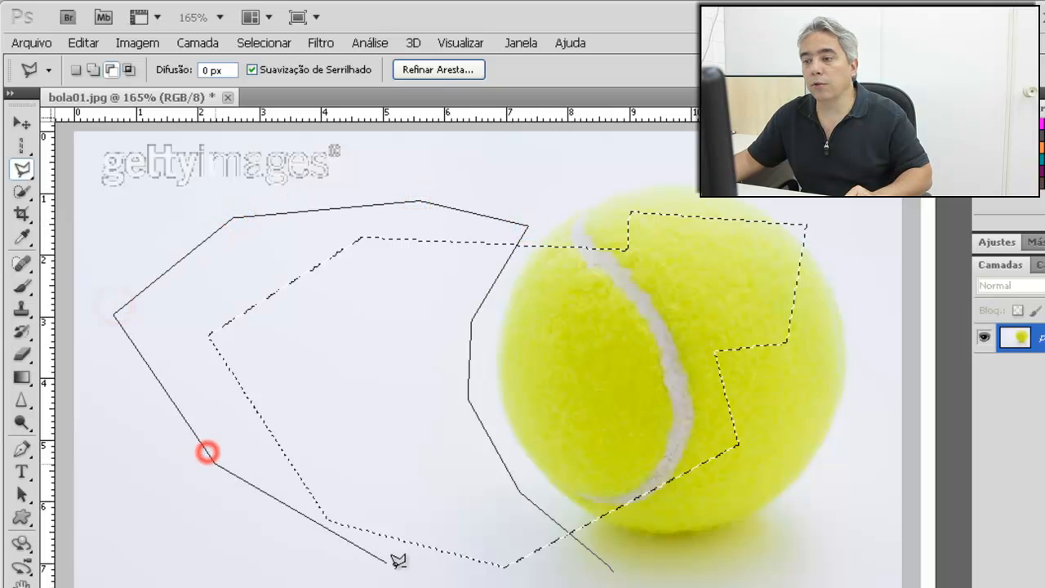
pyautogui.click(616, 567)
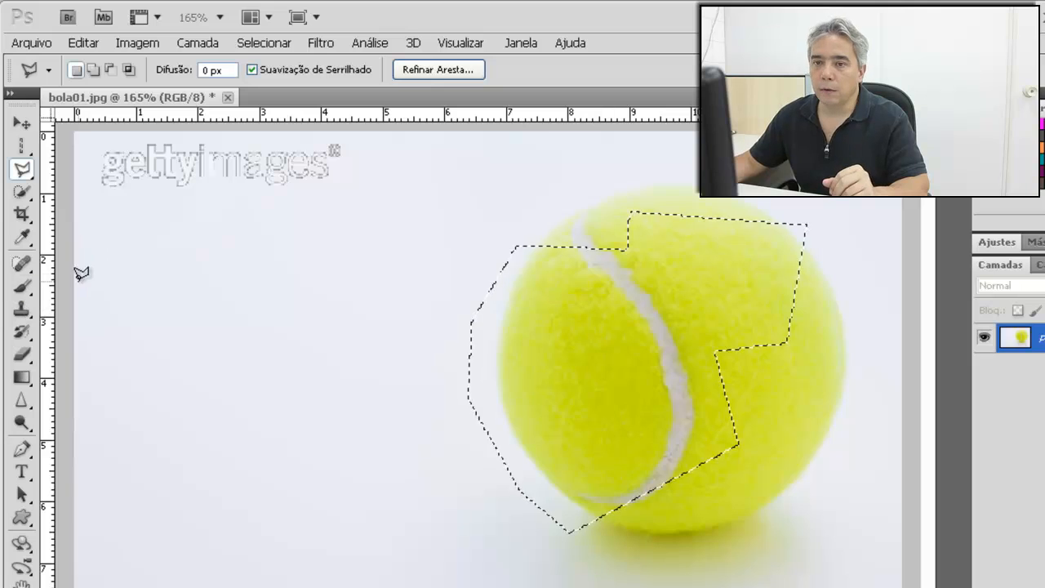
# Clear the selection and trace the whole ball with the Magnetic Lasso, extending the outline in a loop onto the blank background
pyautogui.rightClick(24, 176)
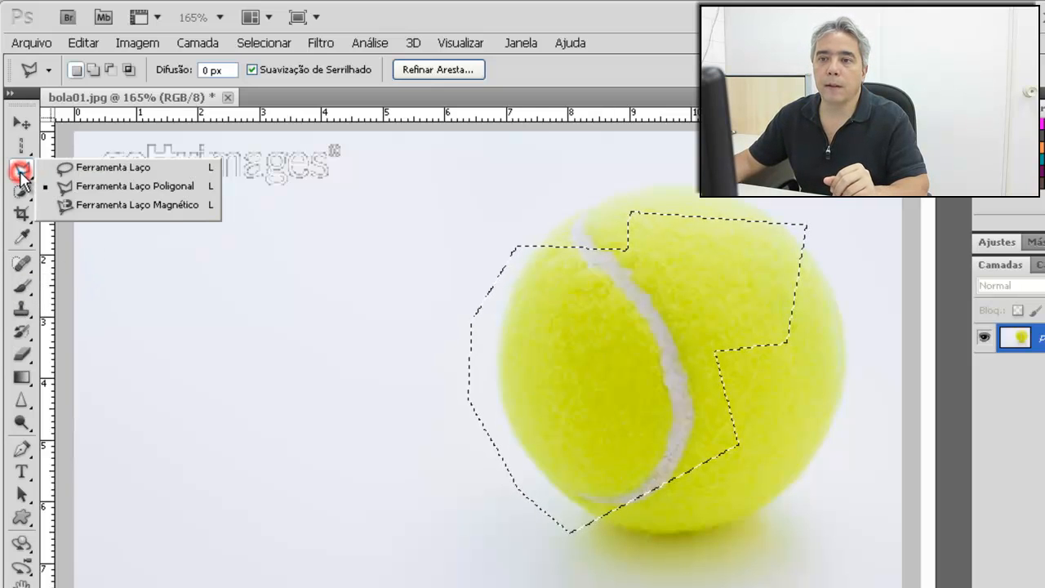
pyautogui.click(133, 206)
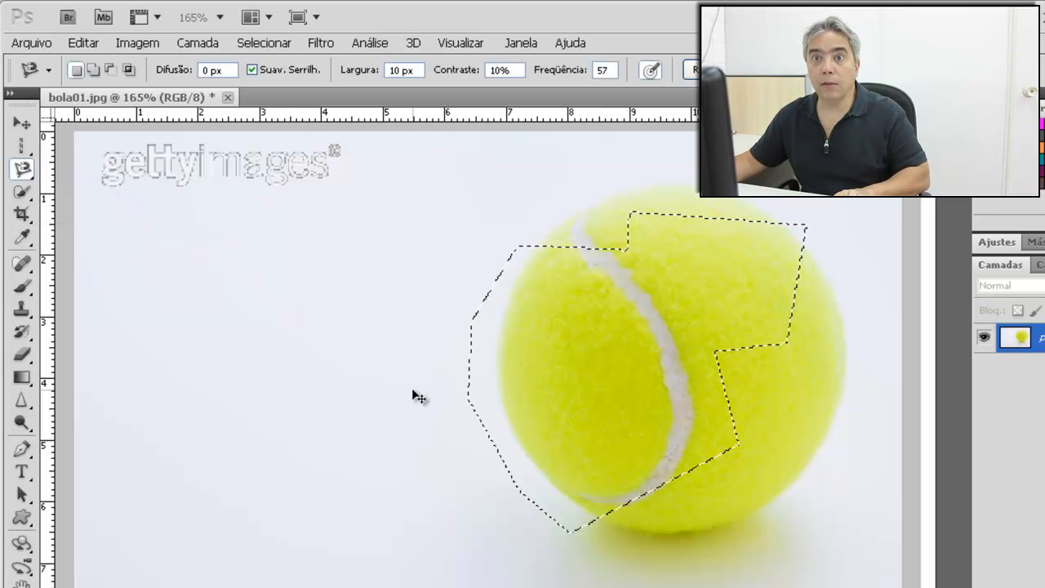
pyautogui.hotkey('ctrl', 'd')
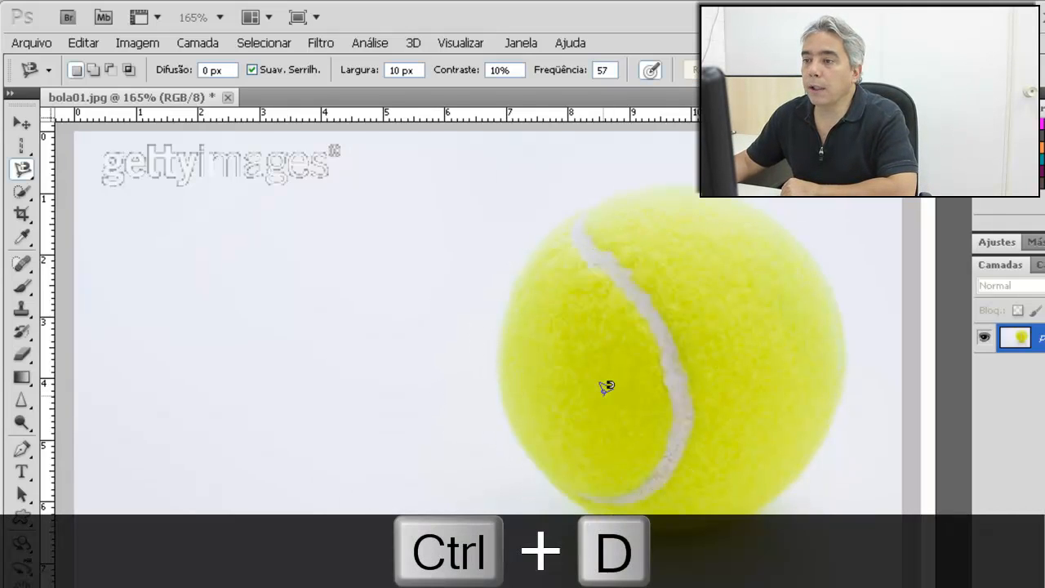
pyautogui.click(526, 261)
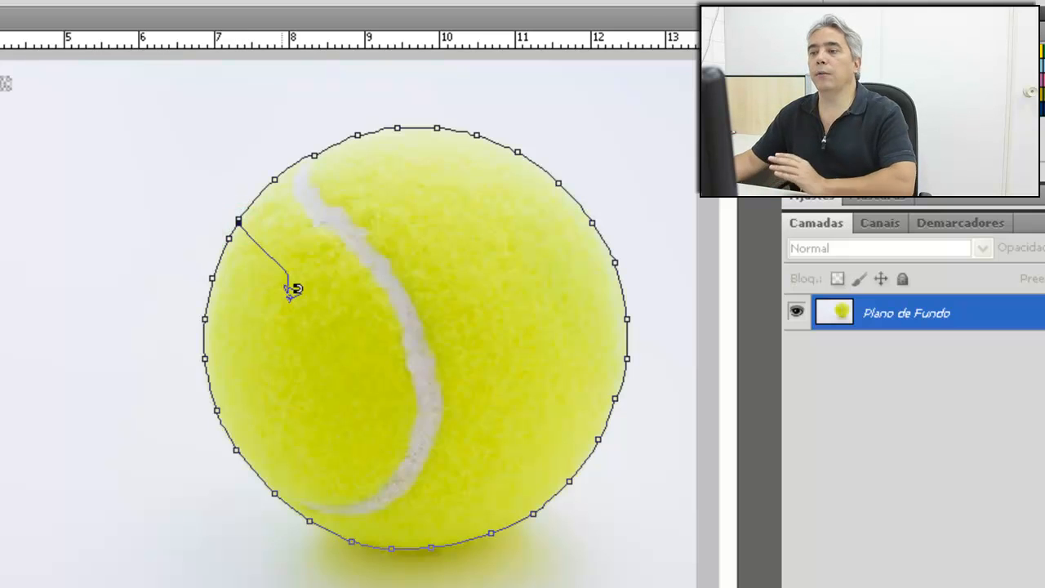
pyautogui.click(239, 210)
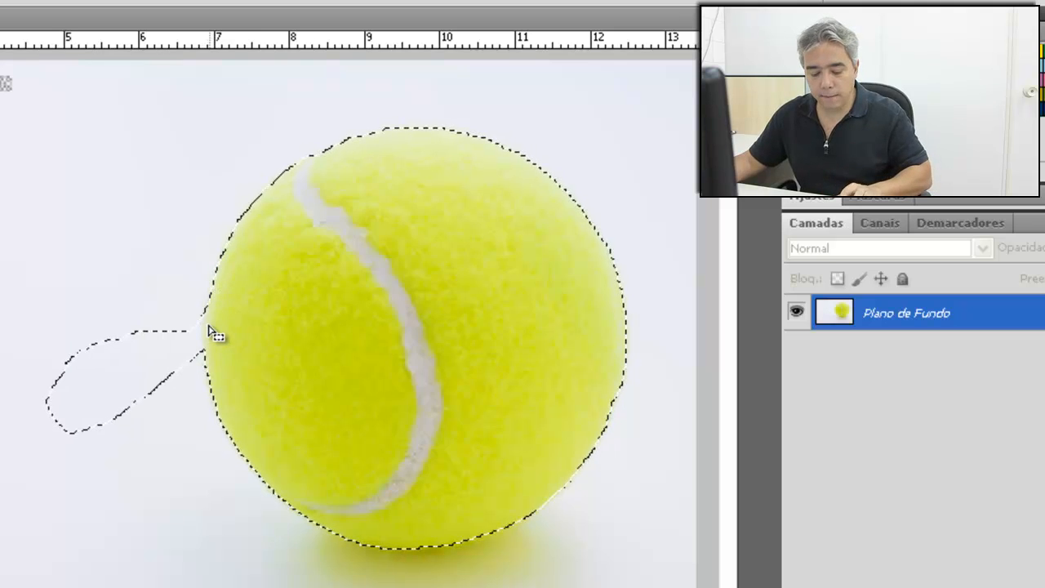
# Deselect the outline and retrace the ball with the Magnetic Lasso, starting and closing on its left edge
pyautogui.hotkey('ctrl', 'd')
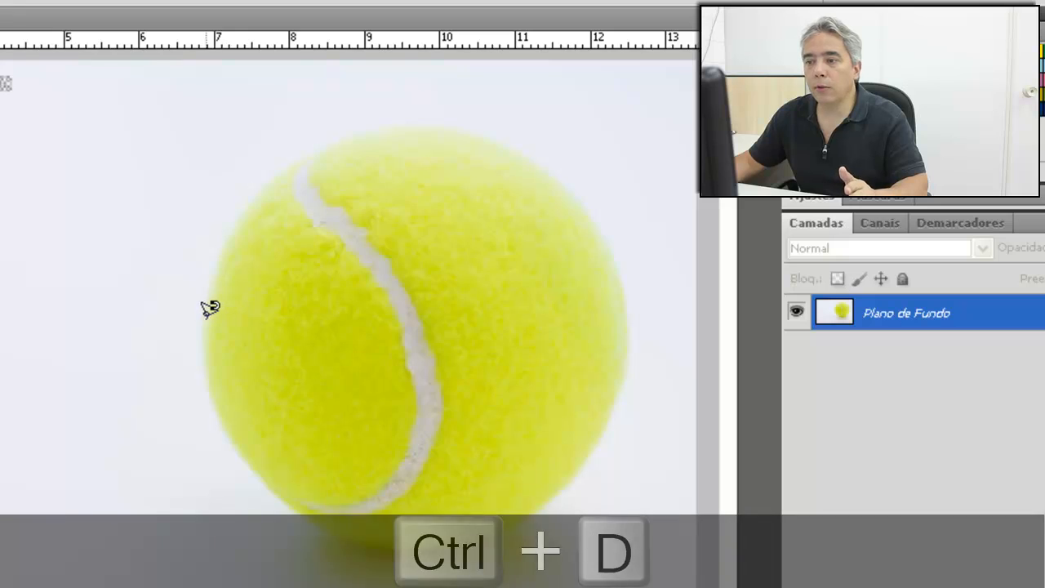
pyautogui.click(216, 267)
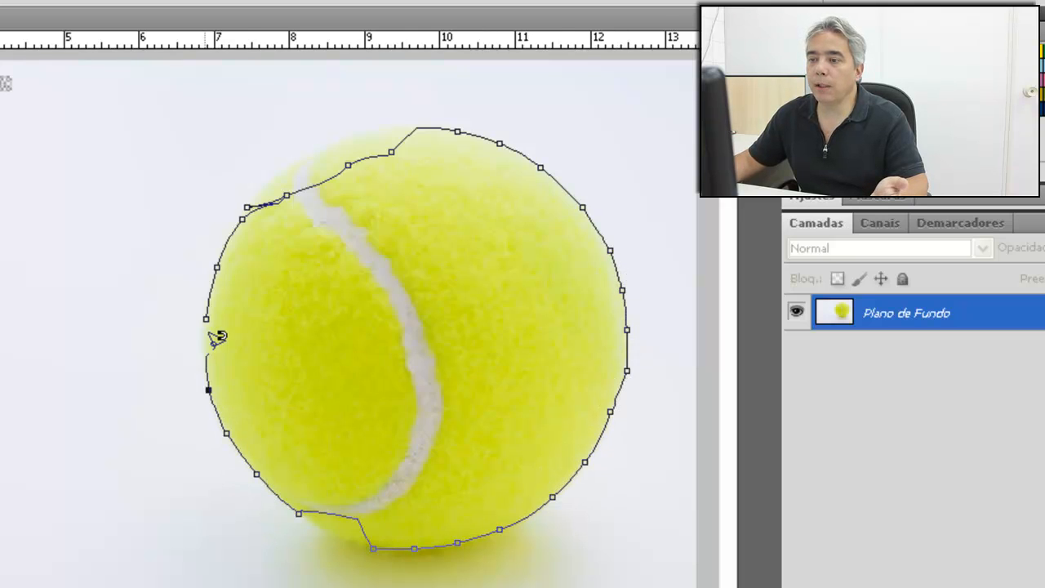
pyautogui.click(206, 317)
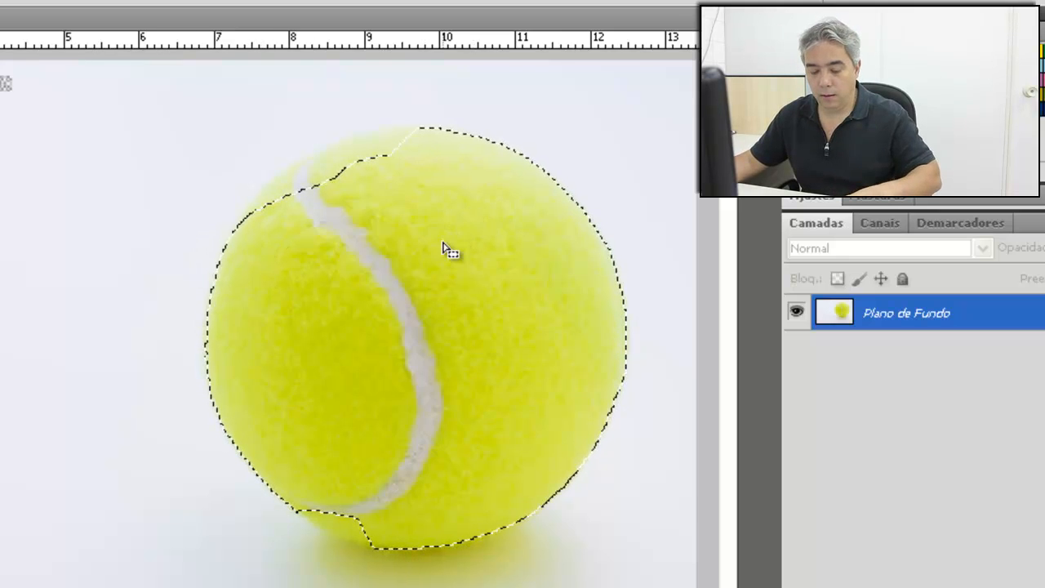
# Clear the selection and trace the ball's outline with the Magnetic Lasso again, starting from its lower left edge
pyautogui.hotkey('ctrl', 'd')
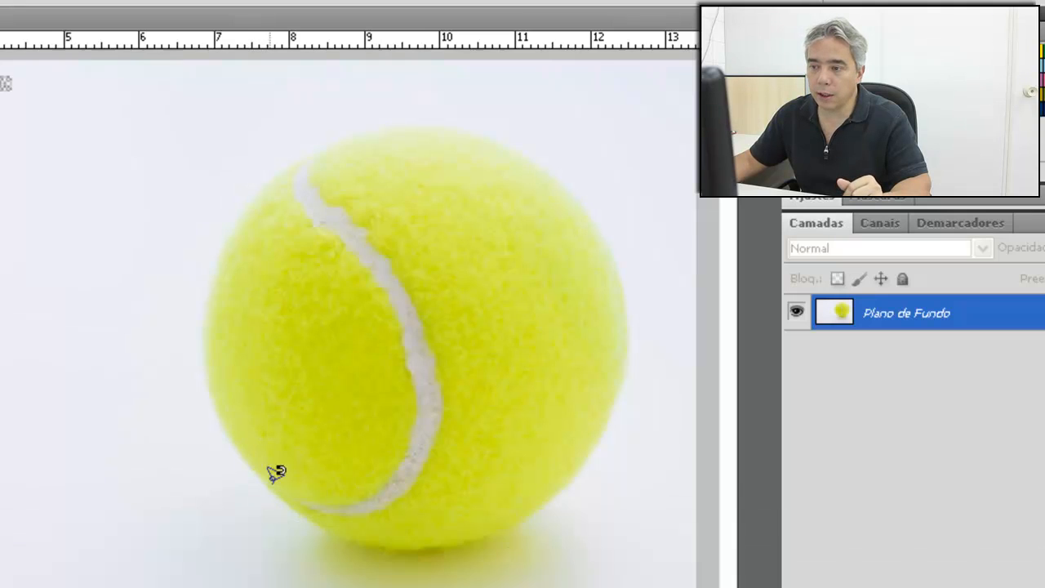
pyautogui.click(269, 489)
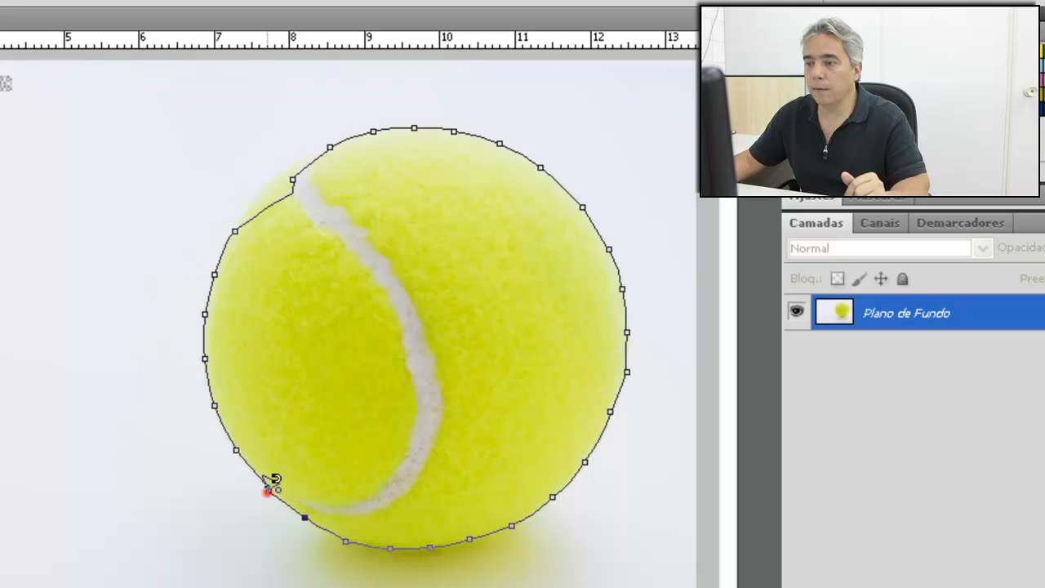
# Close the Magnetic Lasso outline around the ball and add the missed upper-left edge to the selection with the Lasso
pyautogui.click(267, 490)
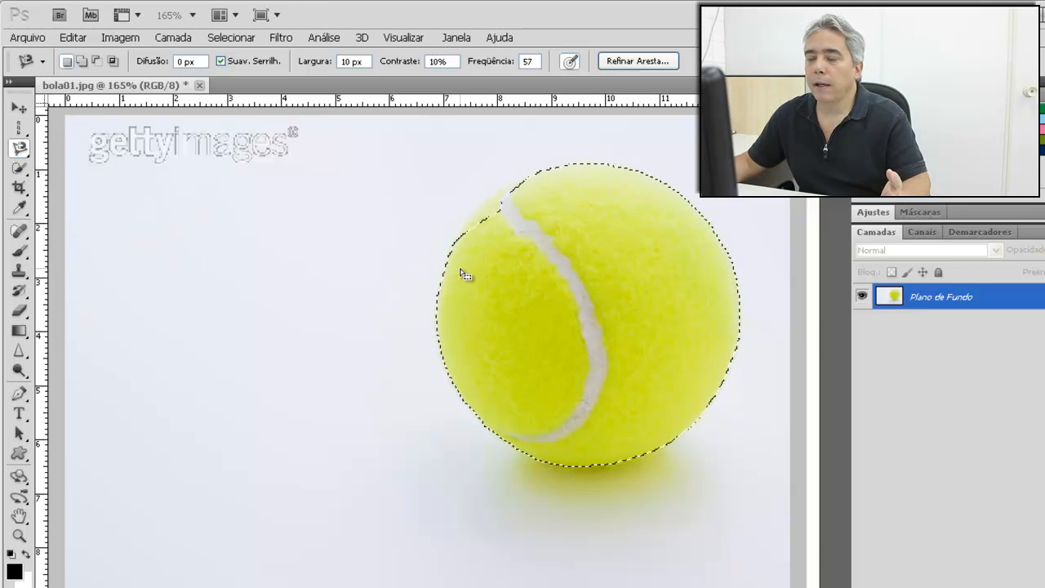
pyautogui.click(16, 151)
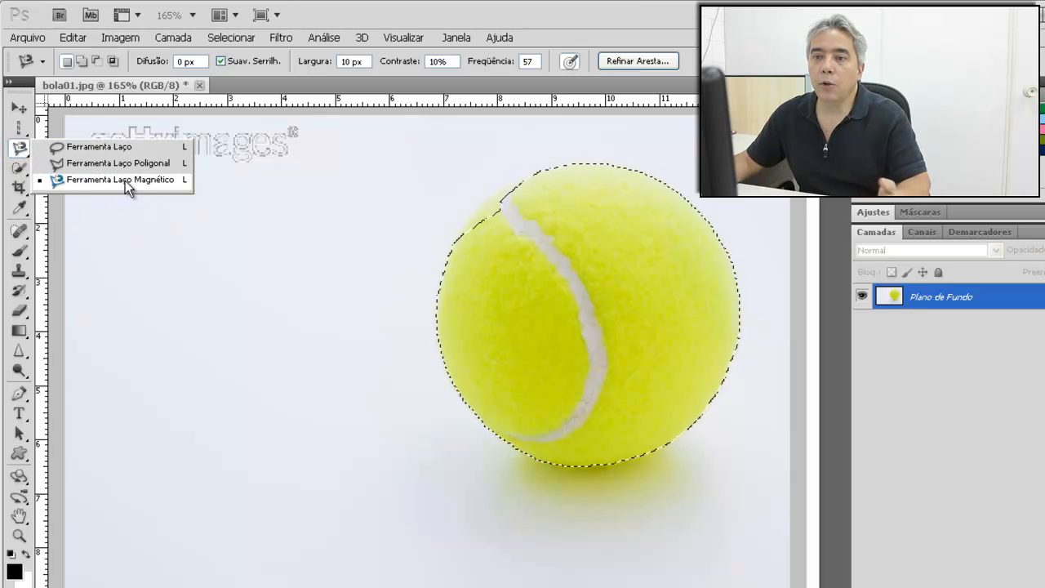
pyautogui.click(100, 147)
pyautogui.press('shift')
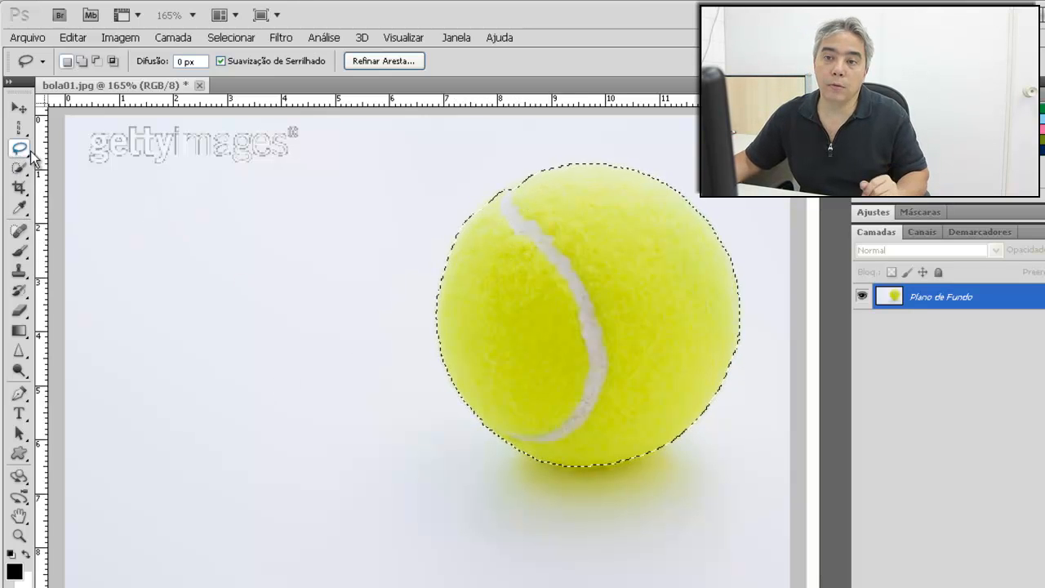
# Add a rectangular marquee area to the selection, extending from the blank background over the ball's left edge
pyautogui.moveTo(20, 128); pyautogui.dragTo(132, 127)
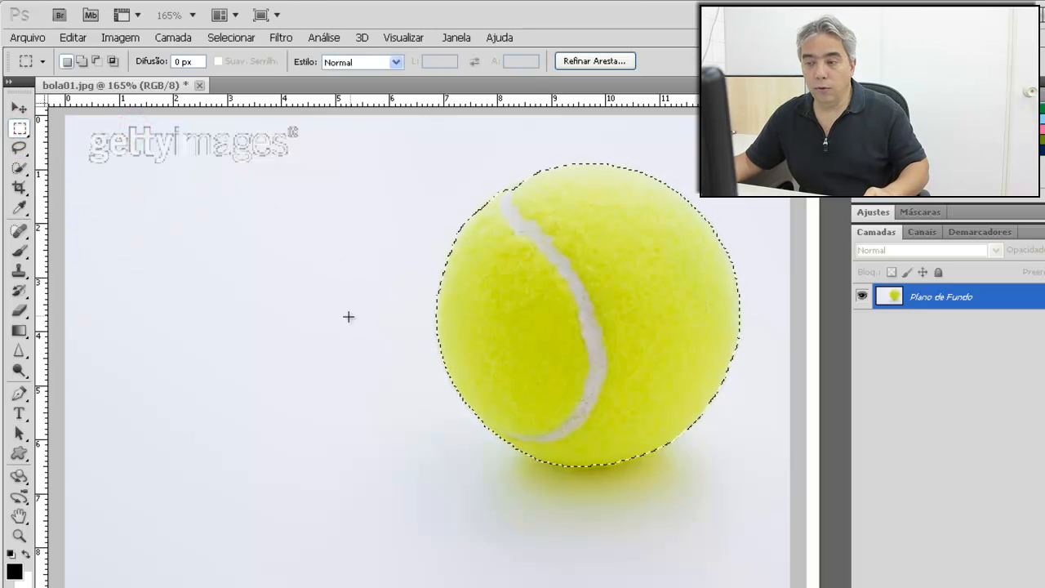
pyautogui.press('shift')
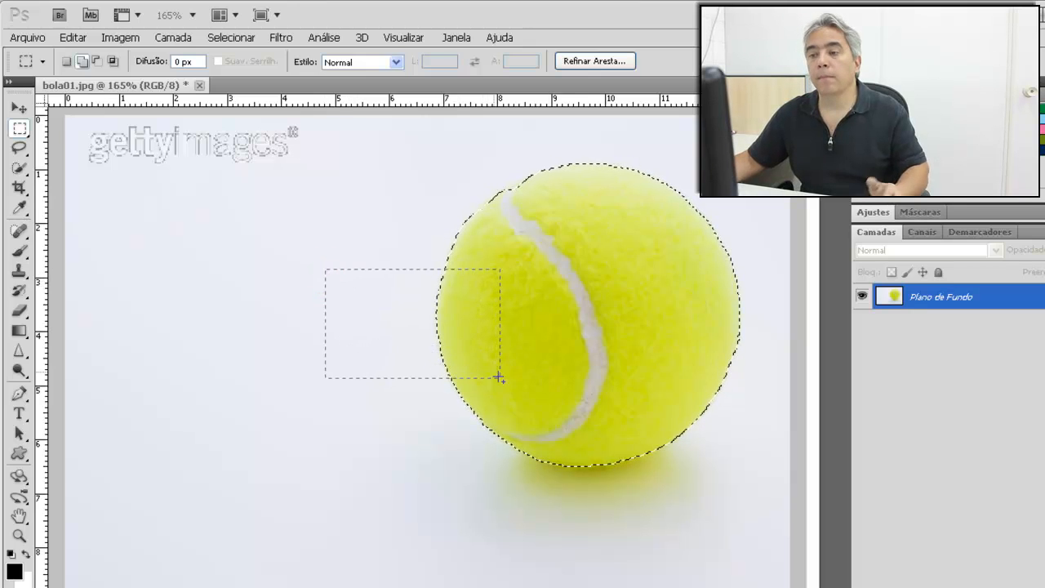
pyautogui.moveTo(500, 378); pyautogui.dragTo(499, 378)
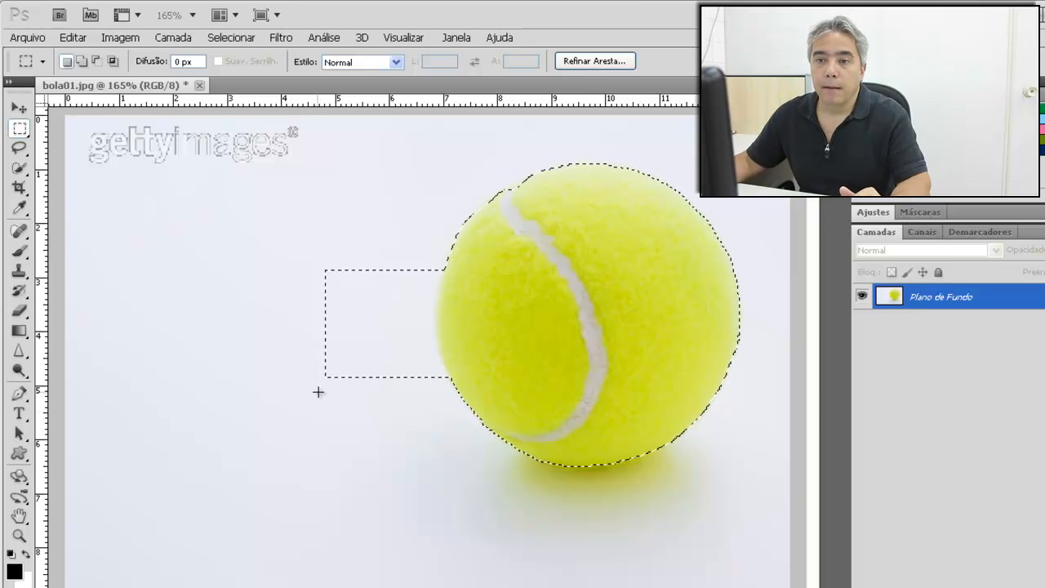
# Clear the selection and select the ball's yellow areas on both sides of the white seam with the Quick Selection tool
pyautogui.click(19, 148)
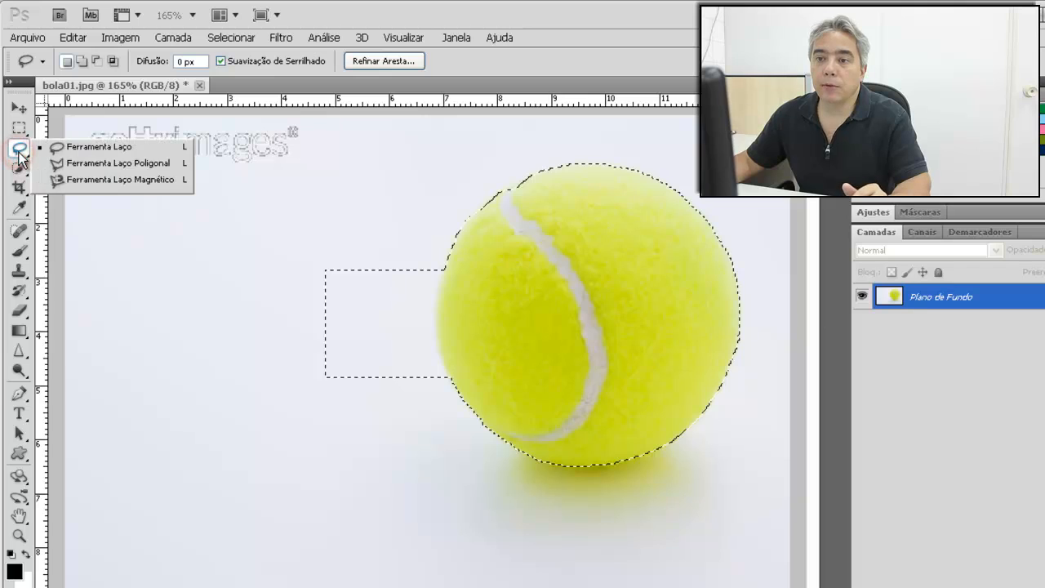
pyautogui.click(19, 147)
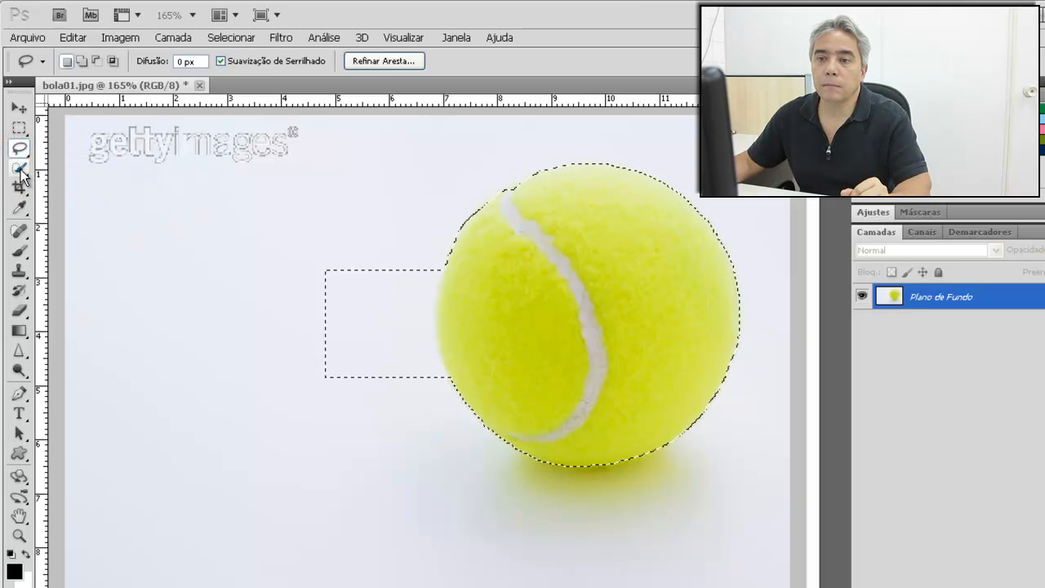
pyautogui.click(20, 172)
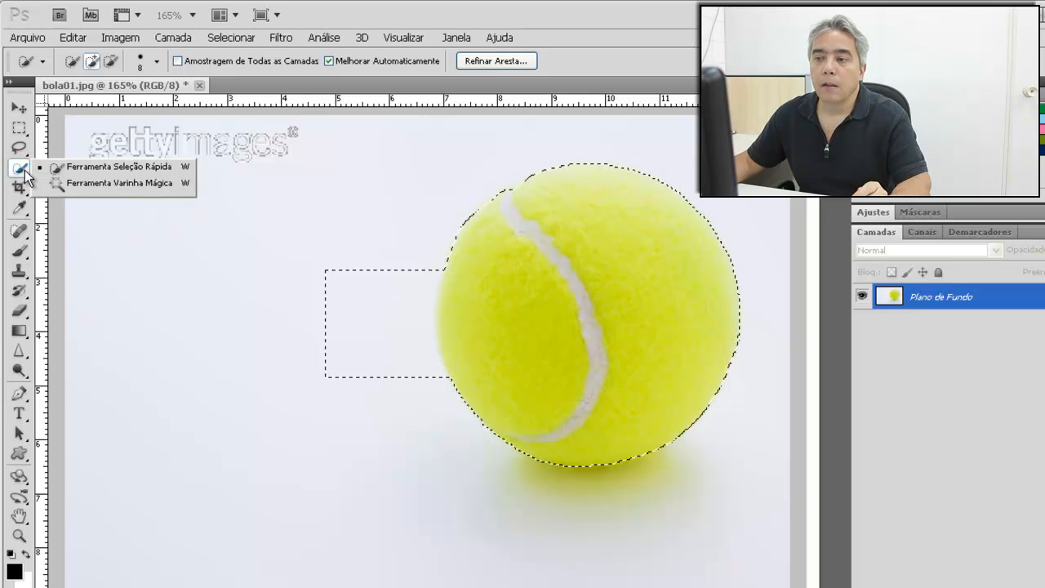
pyautogui.click(21, 170)
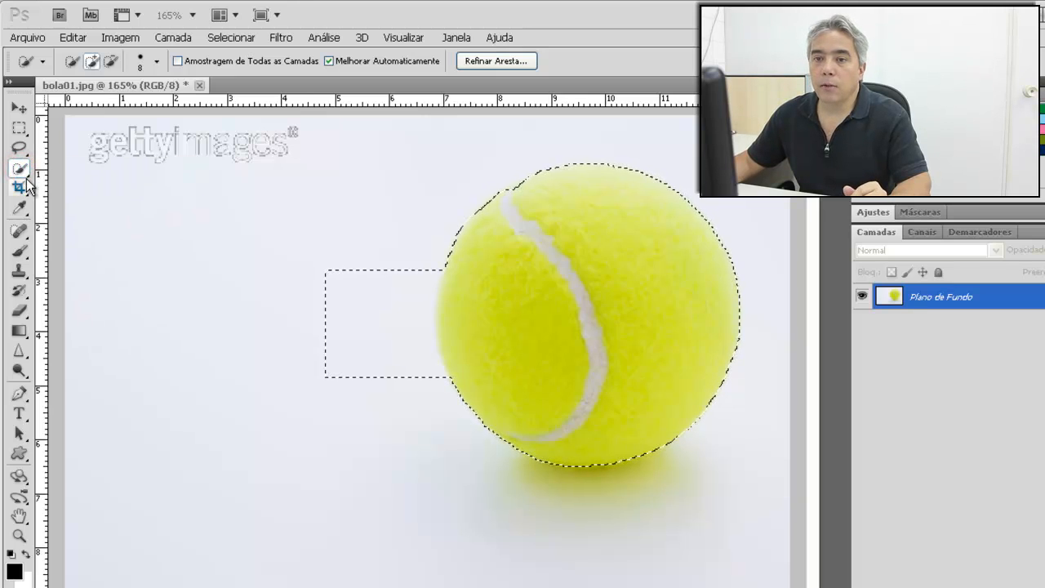
pyautogui.click(22, 173)
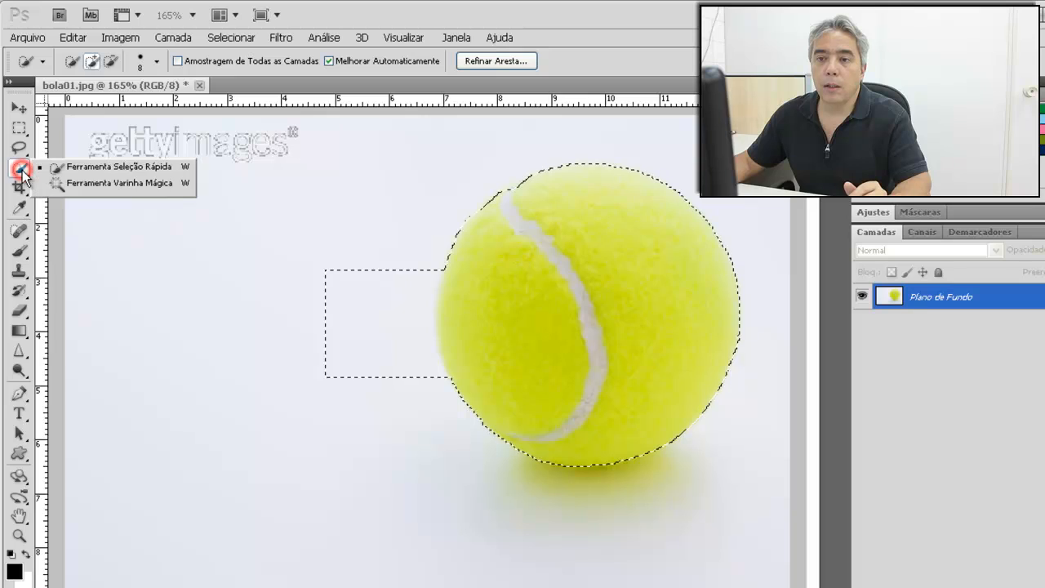
pyautogui.click(109, 171)
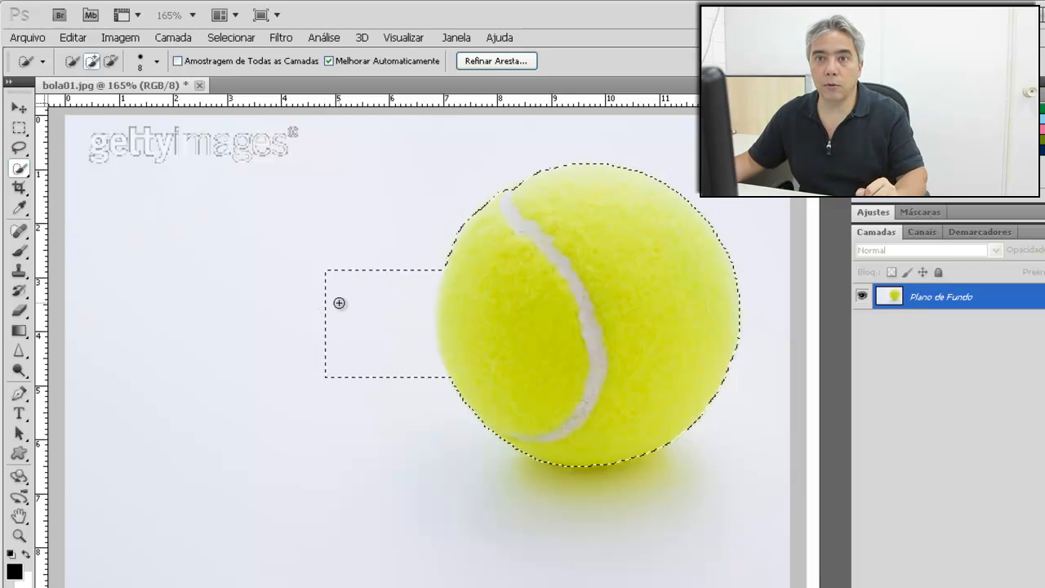
pyautogui.hotkey('ctrl', 'd')
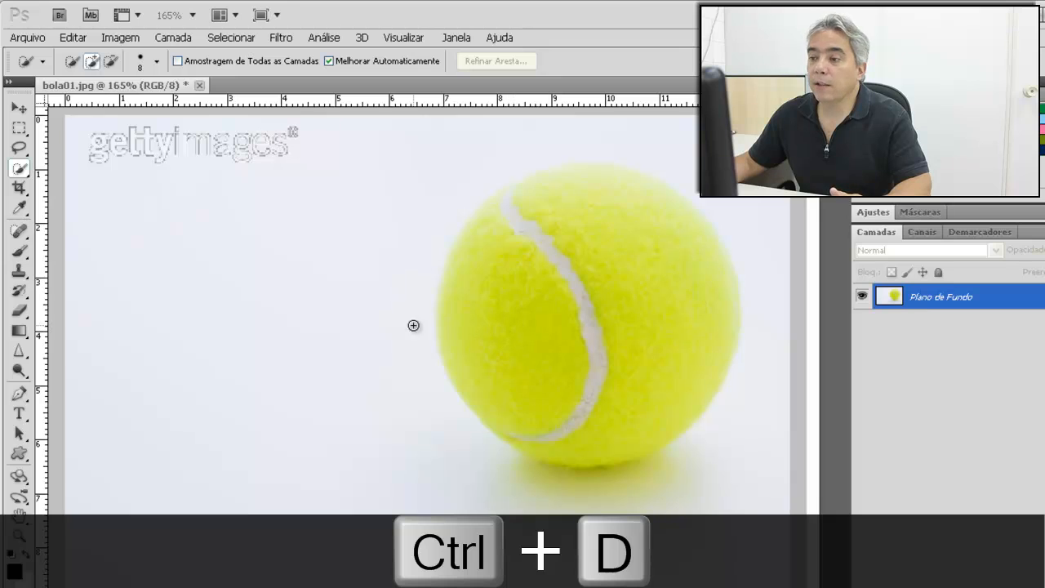
pyautogui.moveTo(627, 282); pyautogui.dragTo(645, 321)
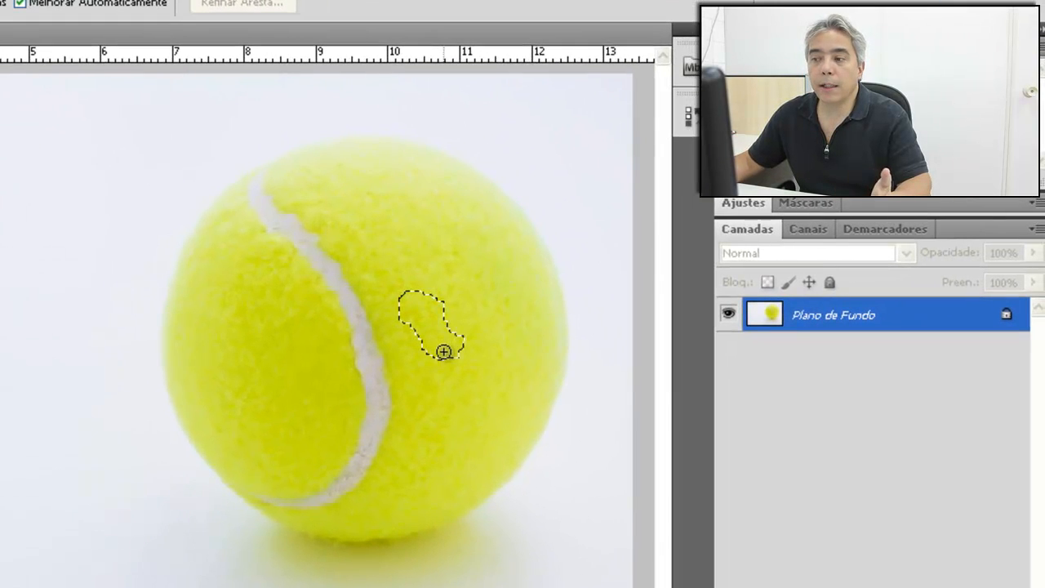
pyautogui.moveTo(443, 351)
pyautogui.mouseDown()
pyautogui.moveTo(392, 495)
pyautogui.moveTo(361, 518)
pyautogui.moveTo(443, 495)
pyautogui.moveTo(498, 432)
pyautogui.moveTo(512, 339)
pyautogui.moveTo(457, 247)
pyautogui.moveTo(422, 220)
pyautogui.moveTo(302, 182)
pyautogui.moveTo(387, 186)
pyautogui.mouseUp()
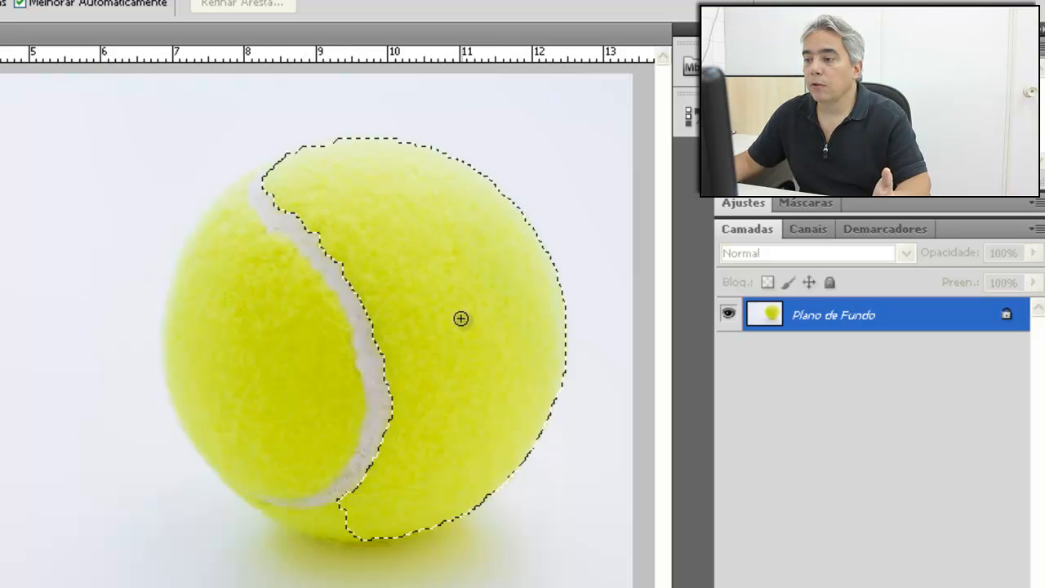
pyautogui.moveTo(387, 493)
pyautogui.mouseDown()
pyautogui.moveTo(338, 523)
pyautogui.moveTo(318, 518)
pyautogui.moveTo(376, 506)
pyautogui.moveTo(384, 415)
pyautogui.mouseUp()
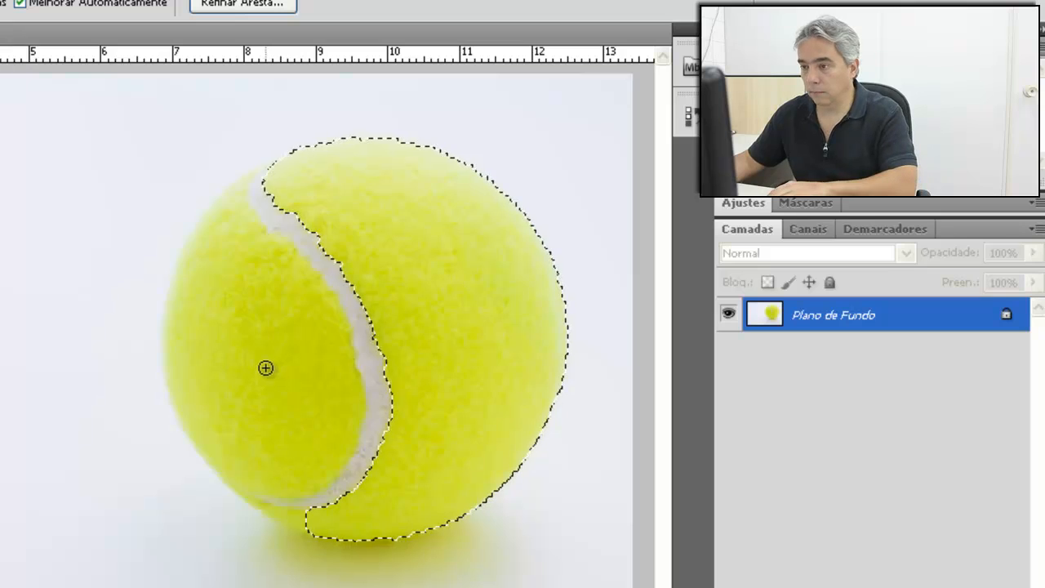
pyautogui.moveTo(243, 355)
pyautogui.mouseDown()
pyautogui.moveTo(253, 316)
pyautogui.moveTo(245, 238)
pyautogui.mouseUp()
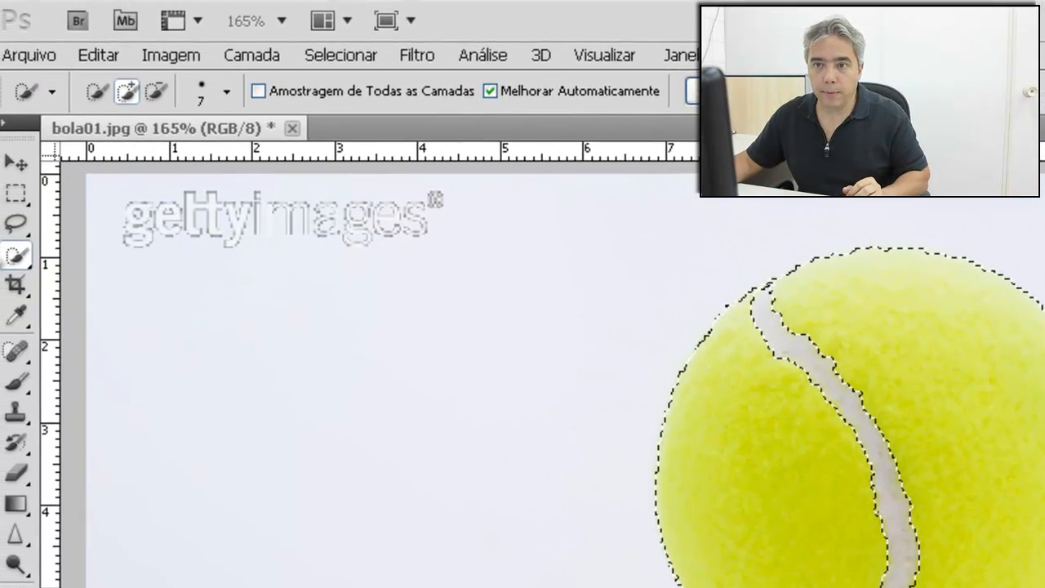
# Clear the selection and sample different yellow shades across the ball with the Magic Wand, replacing the selection each time
pyautogui.click(33, 259)
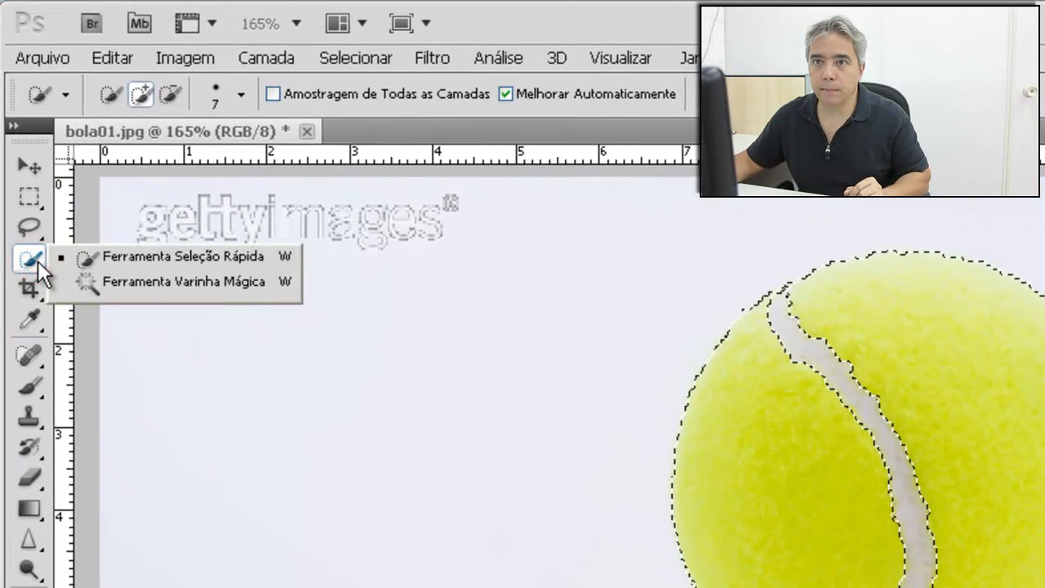
pyautogui.click(167, 285)
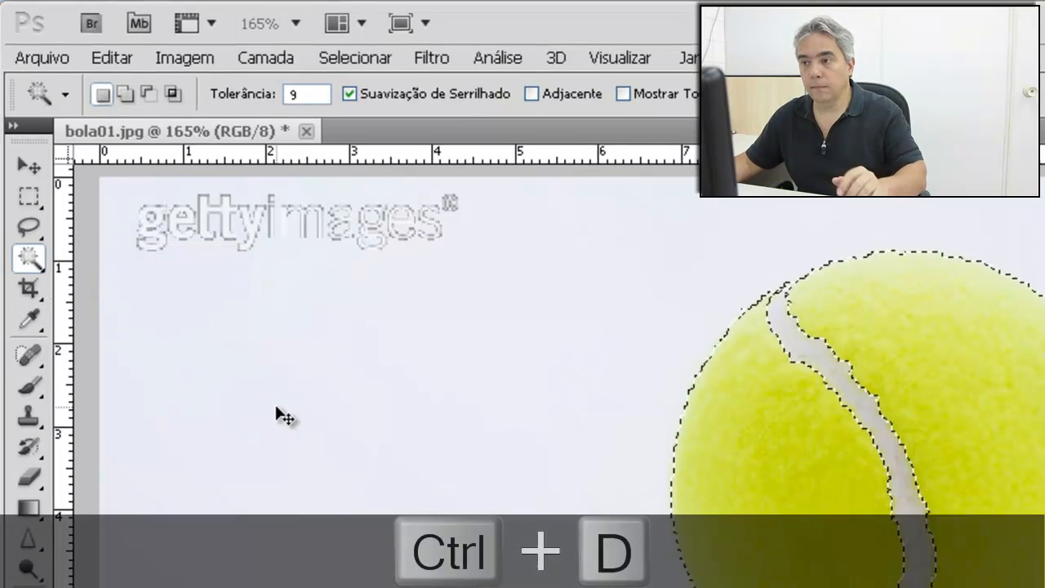
pyautogui.hotkey('ctrl', 'd')
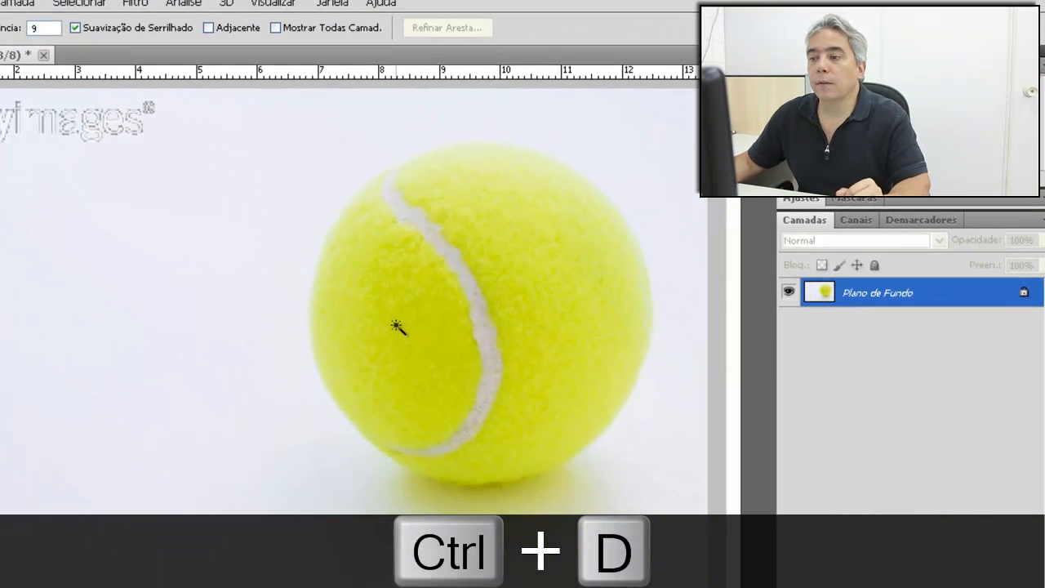
pyautogui.click(396, 326)
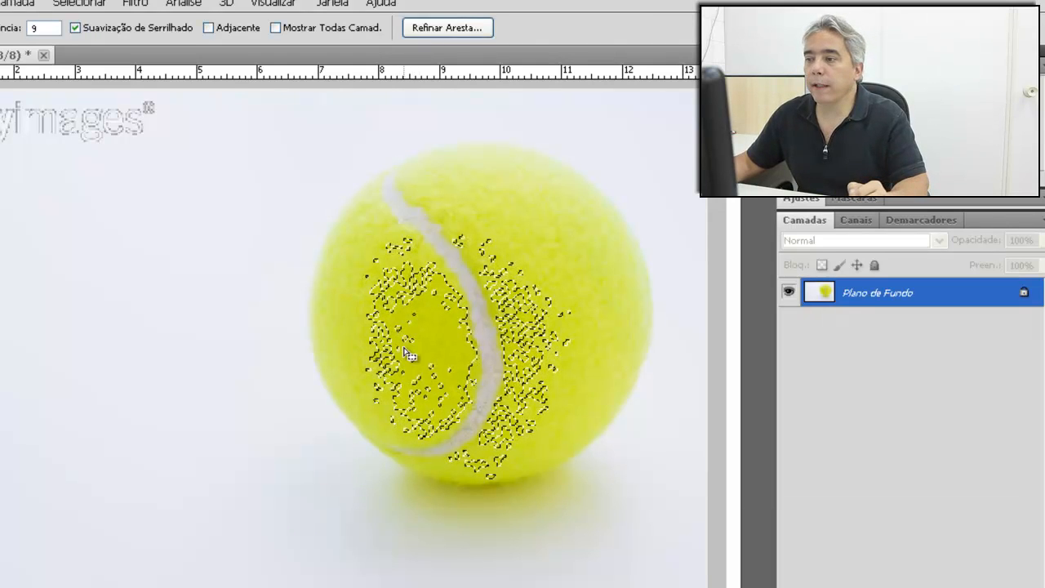
pyautogui.keyDown('shift'); pyautogui.click(557, 269); pyautogui.keyUp('shift')
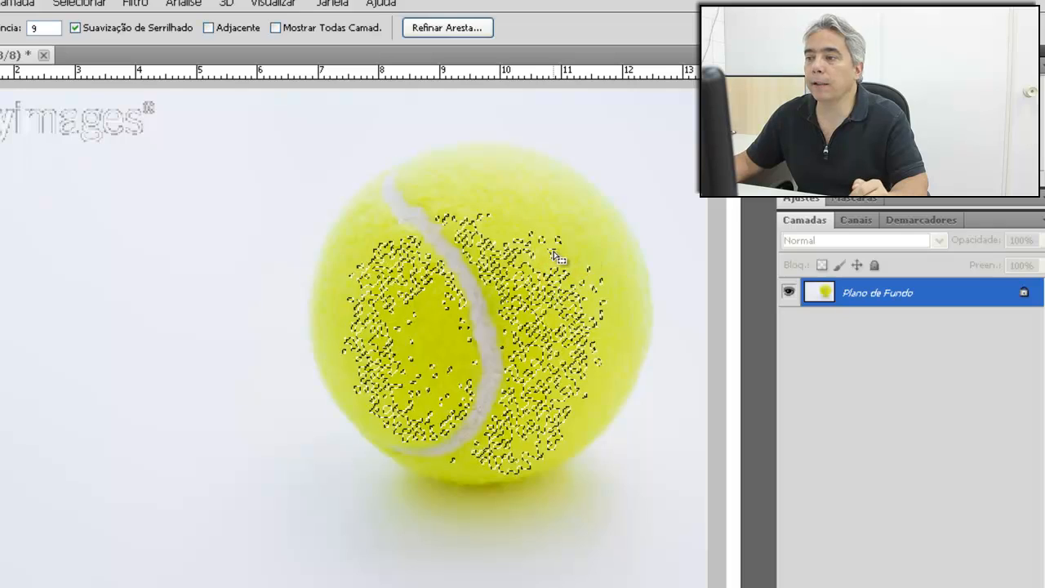
pyautogui.click(572, 252)
pyautogui.click(526, 186)
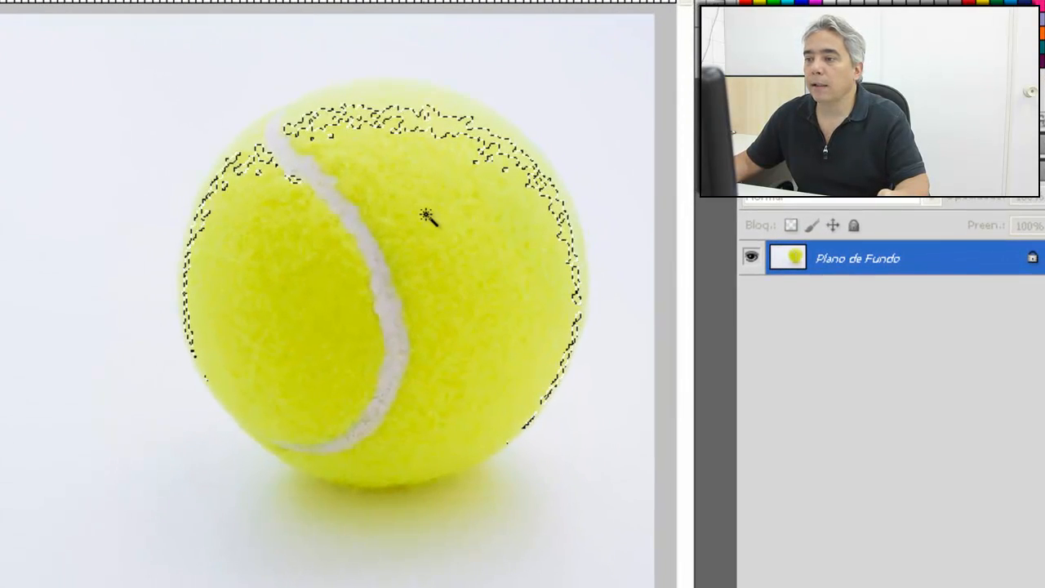
pyautogui.keyDown('shift'); pyautogui.click(524, 259); pyautogui.keyUp('shift')
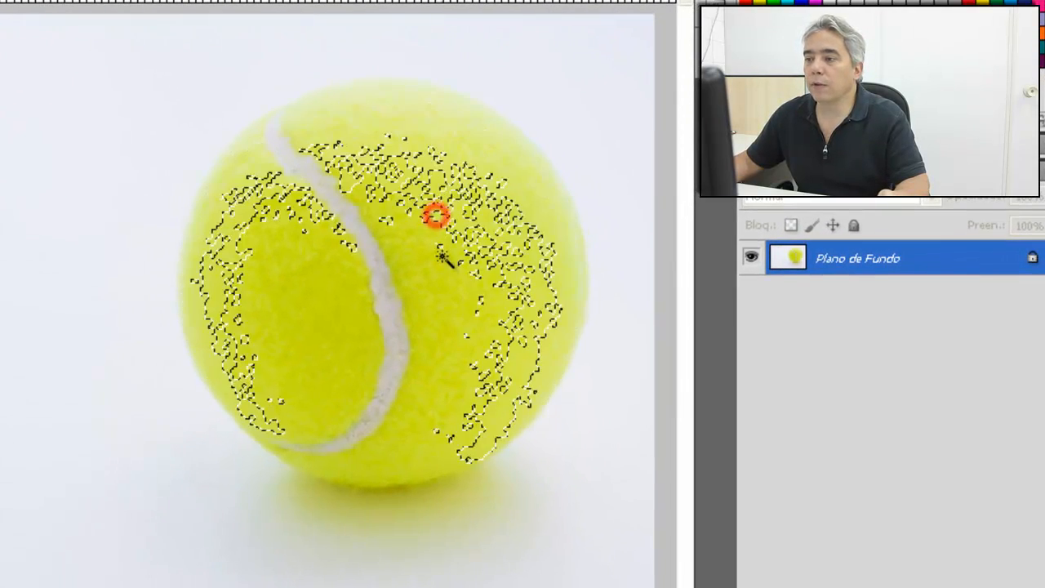
pyautogui.click(432, 285)
pyautogui.click(539, 309)
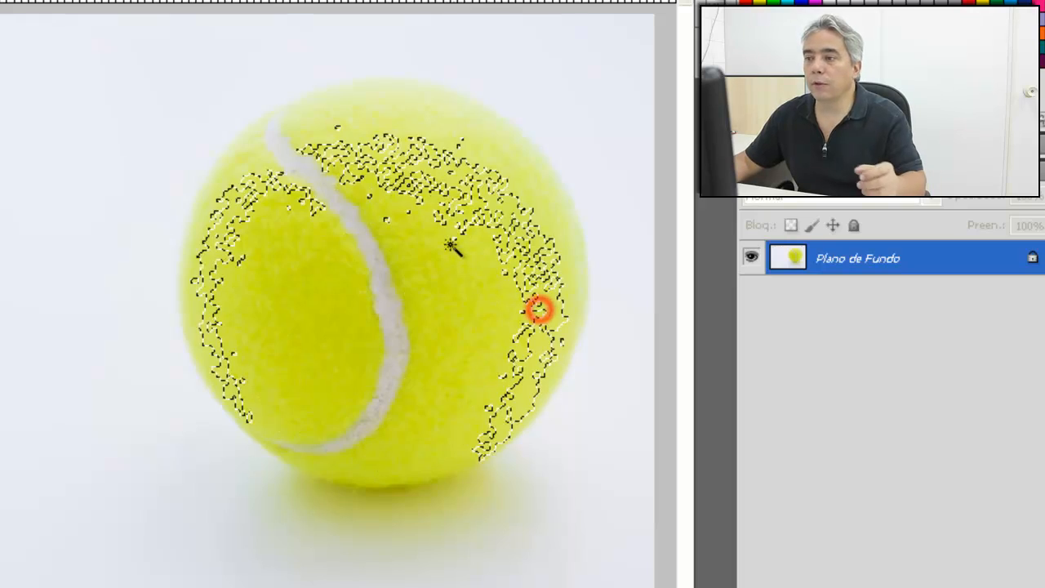
pyautogui.click(386, 131)
pyautogui.click(457, 309)
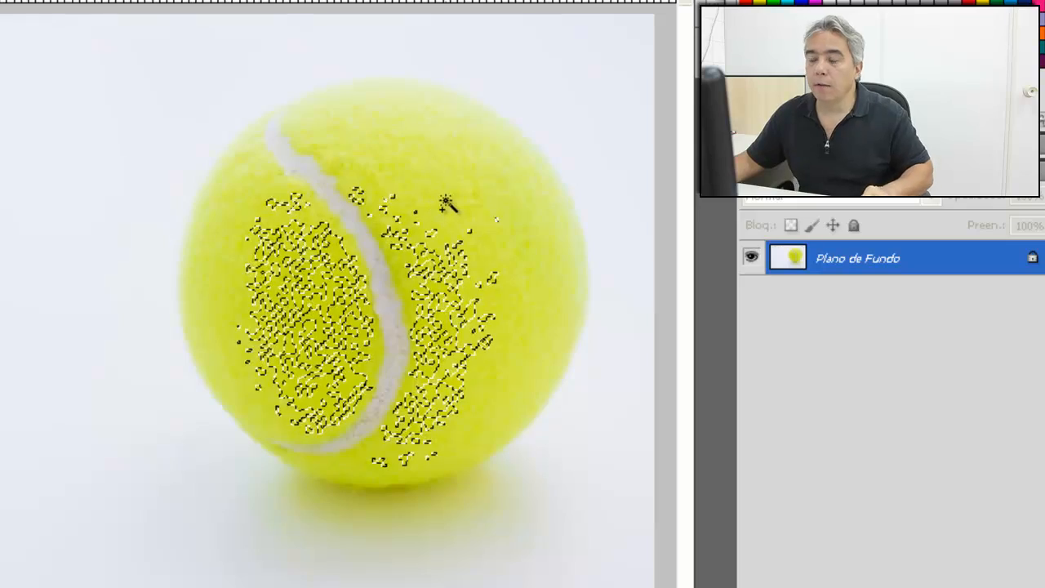
# Add the remaining yellow shades and stray unselected spots on both sides of the seam to the Magic Wand selection
pyautogui.press('shift')
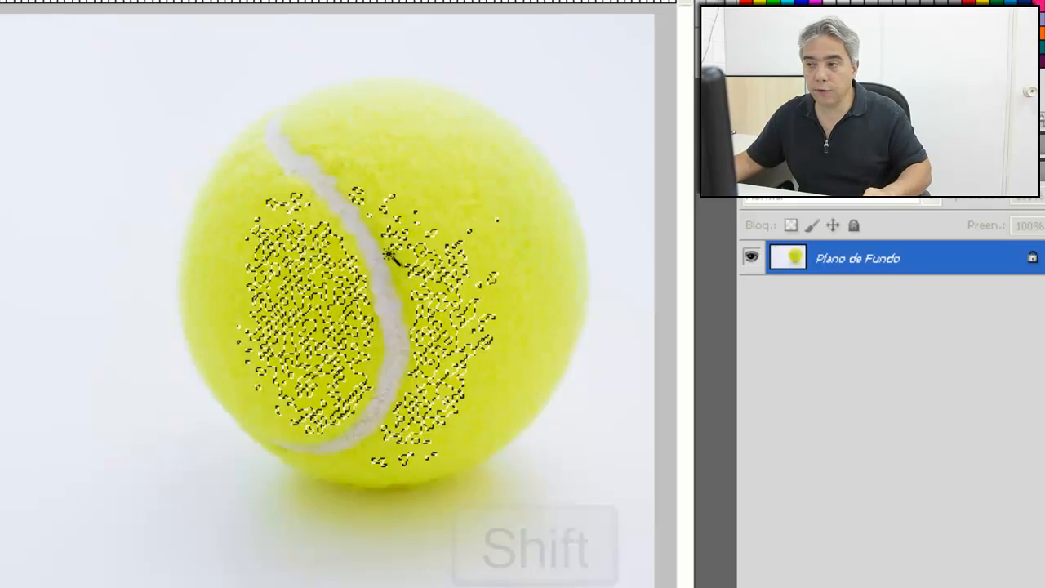
pyautogui.keyDown('shift'); pyautogui.click(436, 187); pyautogui.keyUp('shift')
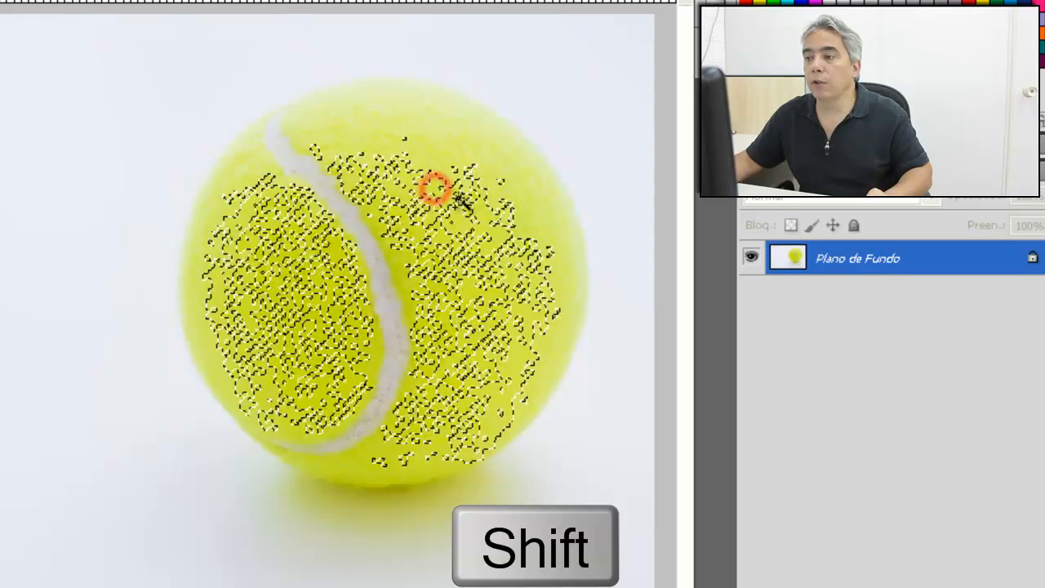
pyautogui.keyDown('shift'); pyautogui.click(417, 174); pyautogui.keyUp('shift')
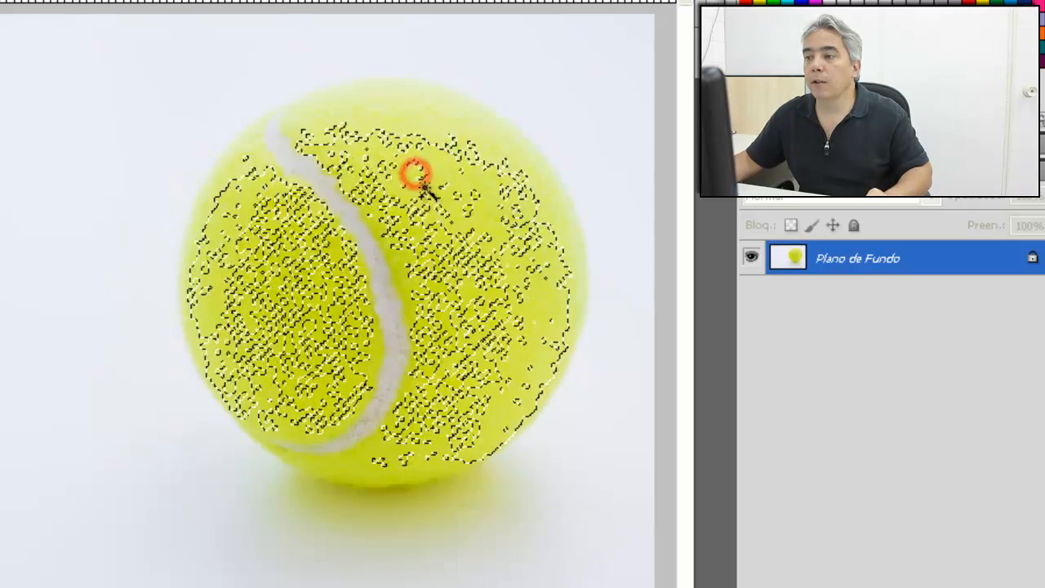
pyautogui.keyDown('shift'); pyautogui.click(458, 299); pyautogui.keyUp('shift')
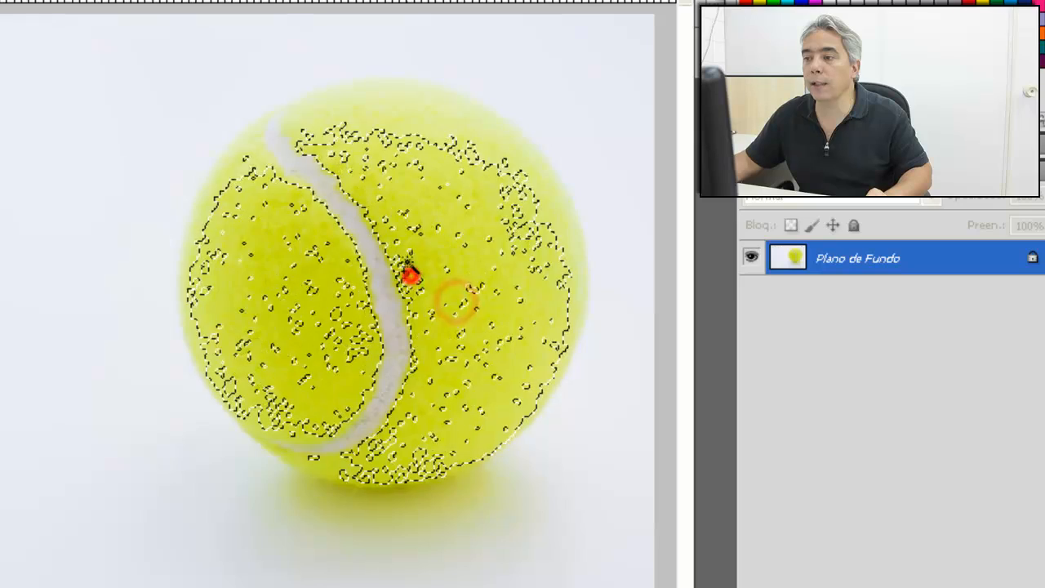
pyautogui.keyDown('shift'); pyautogui.click(398, 242); pyautogui.keyUp('shift')
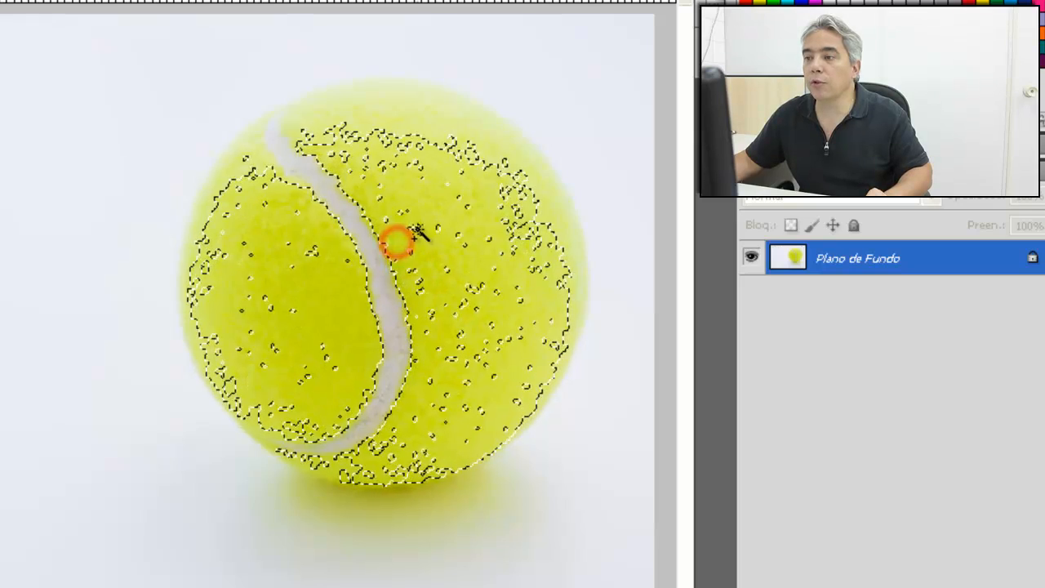
pyautogui.keyDown('shift'); pyautogui.click(382, 128); pyautogui.keyUp('shift')
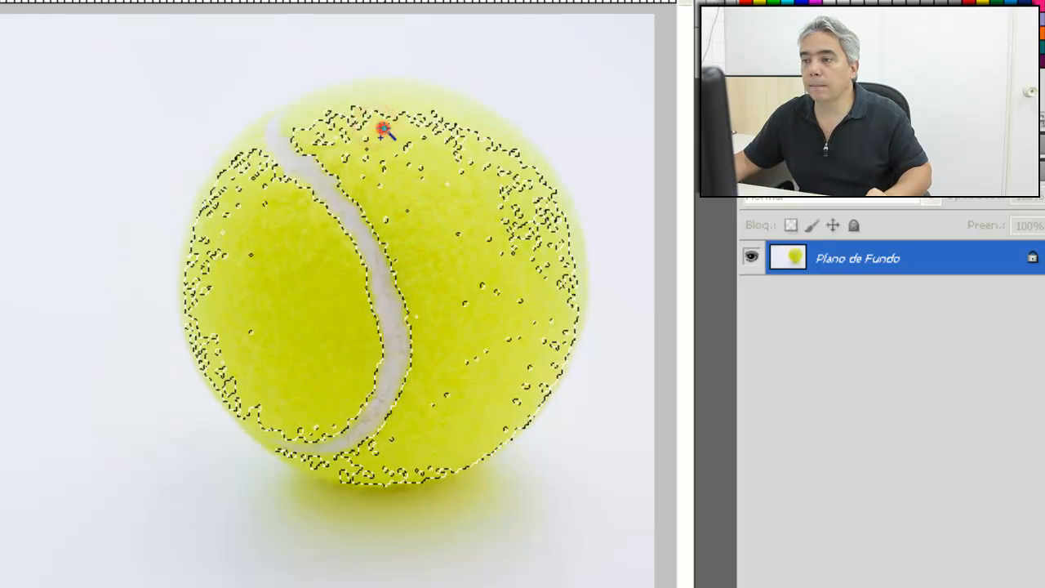
pyautogui.keyDown('shift'); pyautogui.click(362, 145); pyautogui.keyUp('shift')
pyautogui.keyDown('shift'); pyautogui.click(302, 120); pyautogui.keyUp('shift')
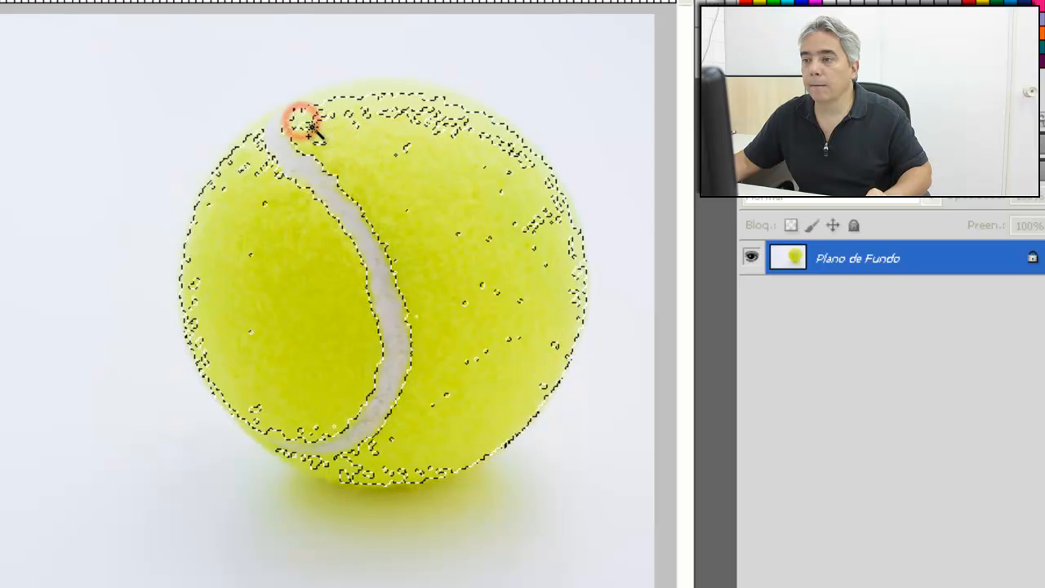
pyautogui.keyDown('shift'); pyautogui.click(364, 110); pyautogui.keyUp('shift')
pyautogui.keyDown('shift'); pyautogui.click(498, 294); pyautogui.keyUp('shift')
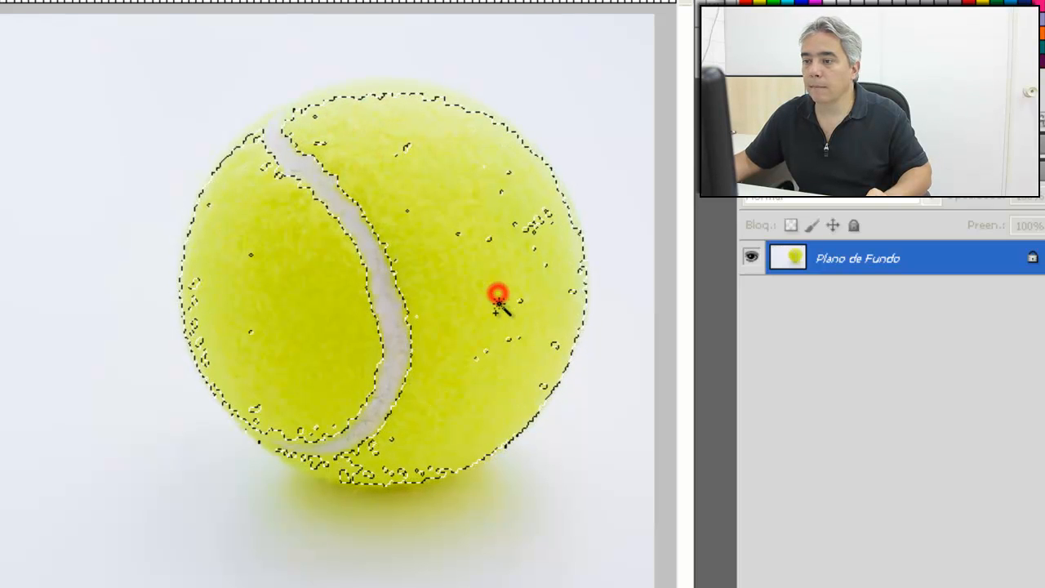
pyautogui.keyDown('shift'); pyautogui.click(252, 332); pyautogui.keyUp('shift')
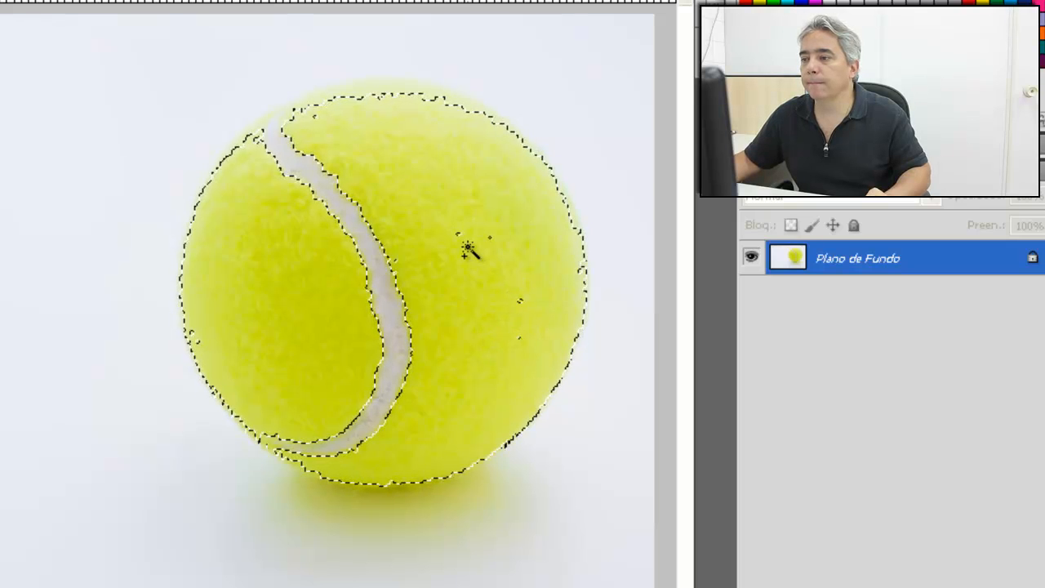
# Clear the selection and sample the ball's yellow inside the curve of the seam with a Magic Wand tolerance of 30
pyautogui.keyDown('shift'); pyautogui.click(519, 300); pyautogui.keyUp('shift')
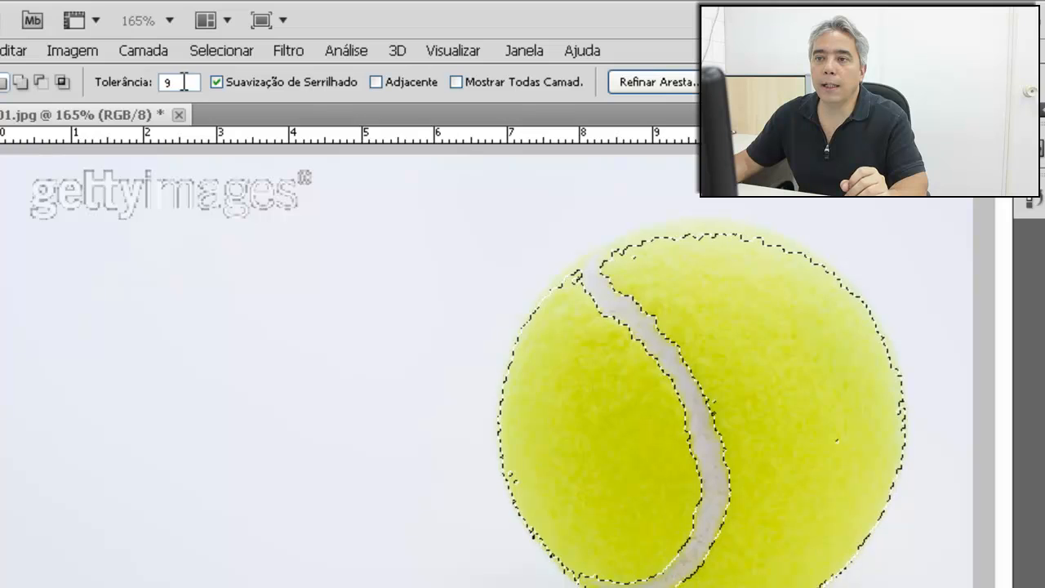
pyautogui.doubleClick(181, 82)
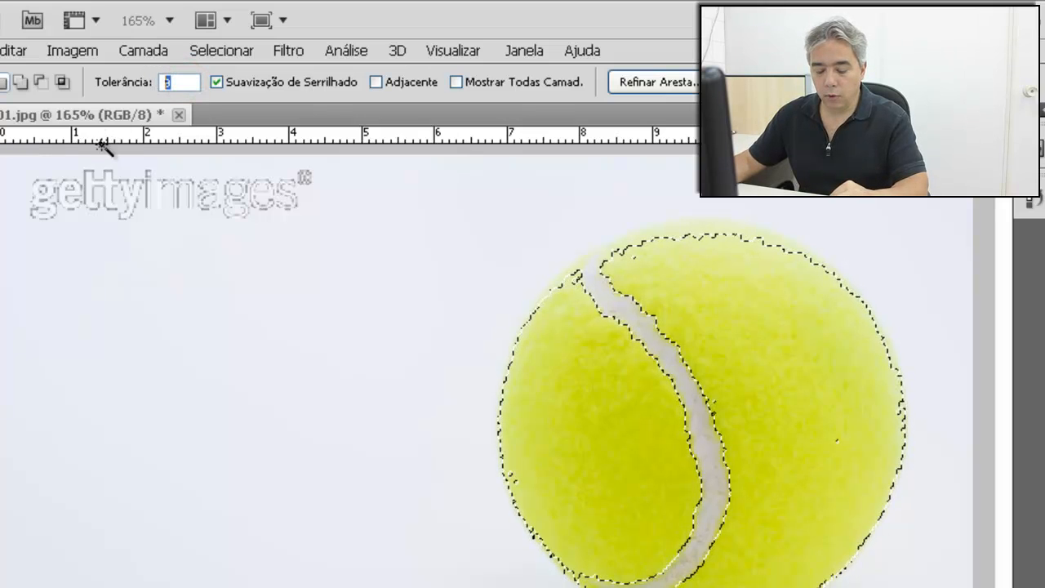
pyautogui.write('30')
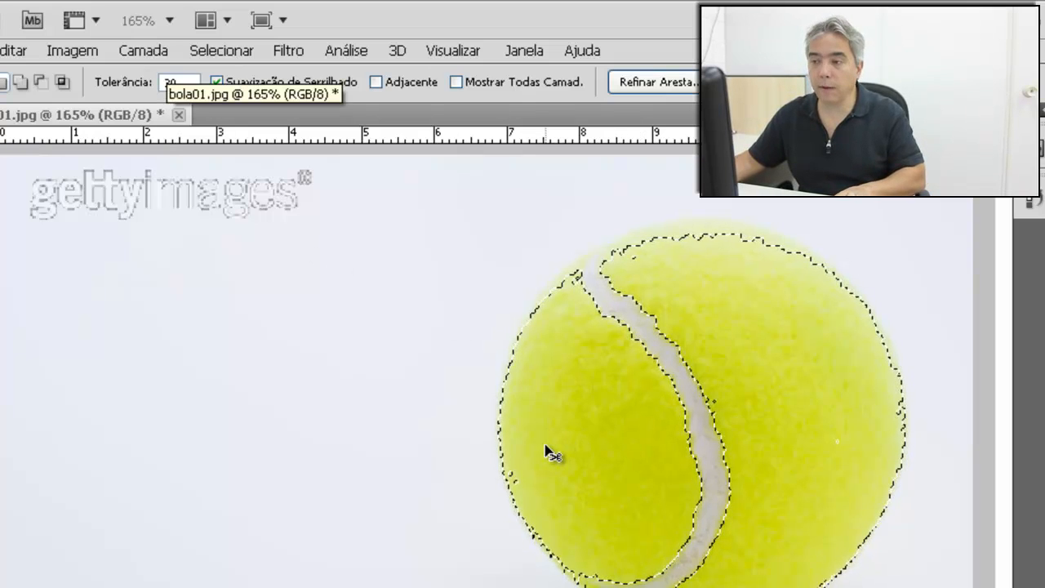
pyautogui.hotkey('ctrl', 'd')
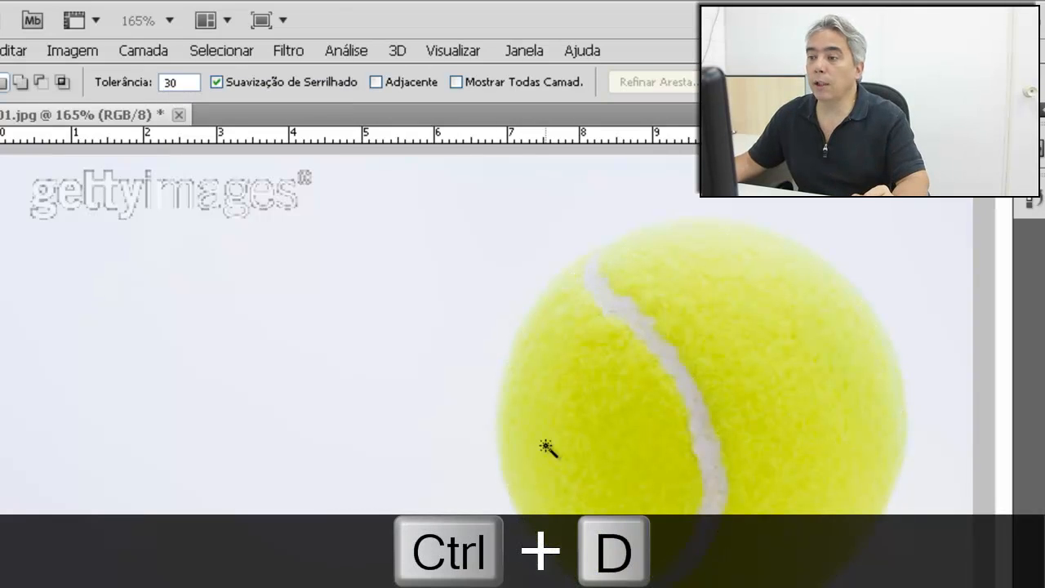
pyautogui.click(603, 420)
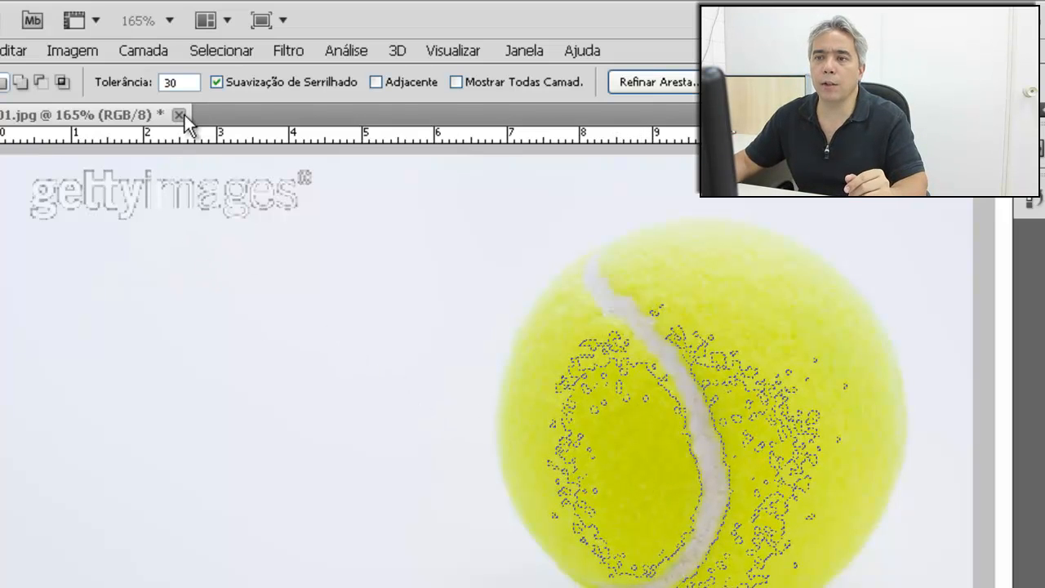
# Raise the Magic Wand tolerance to 70, clear the selection and resample the yellow inside the curve of the seam
pyautogui.doubleClick(183, 83)
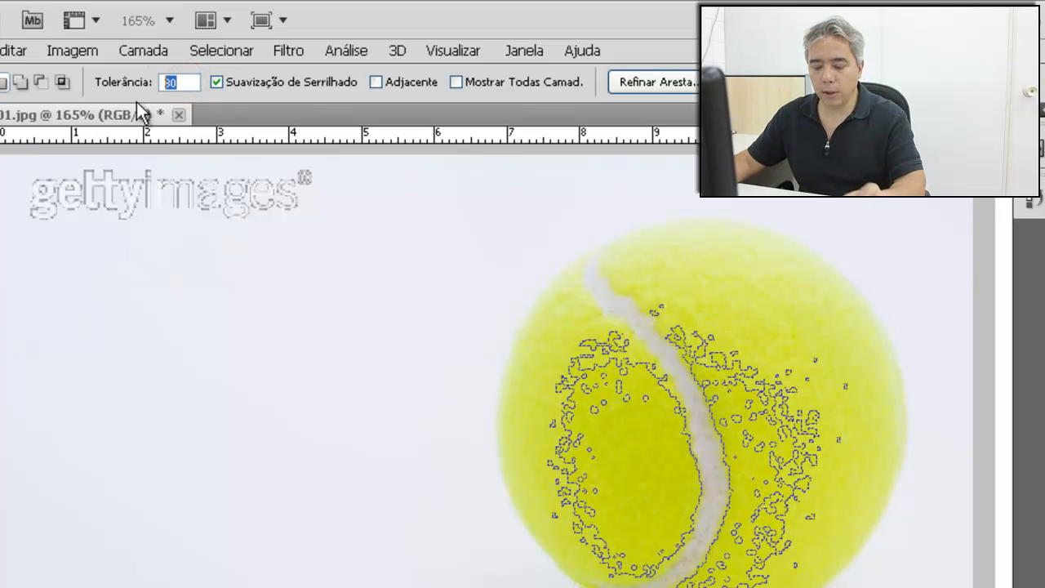
pyautogui.write('70')
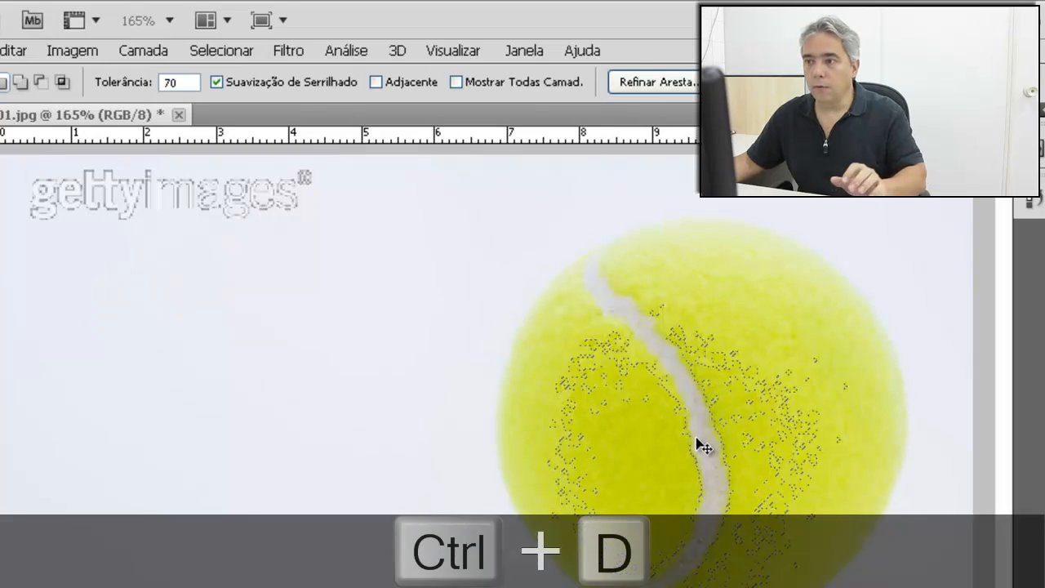
pyautogui.hotkey('ctrl', 'd')
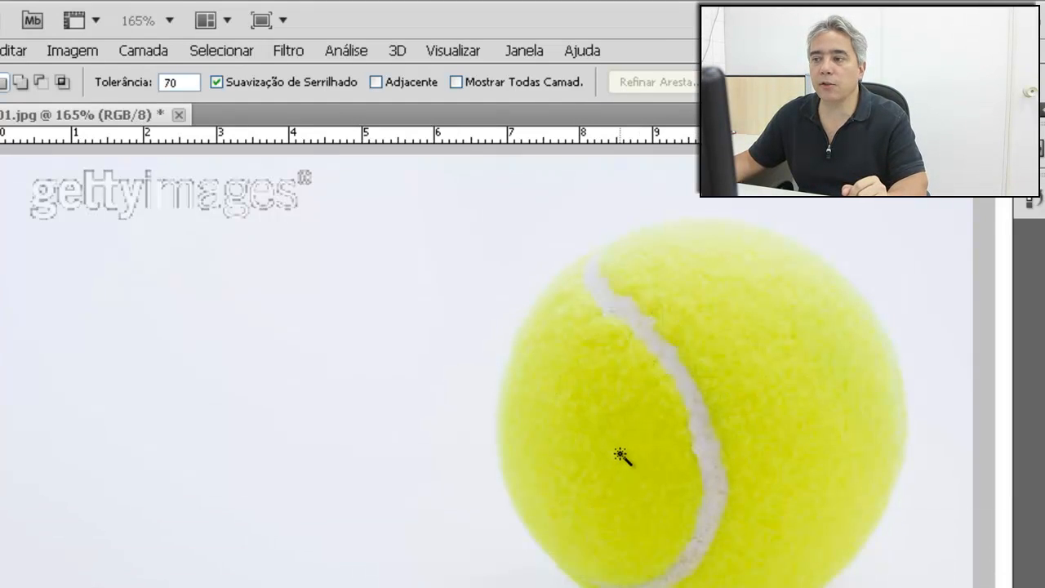
pyautogui.click(626, 448)
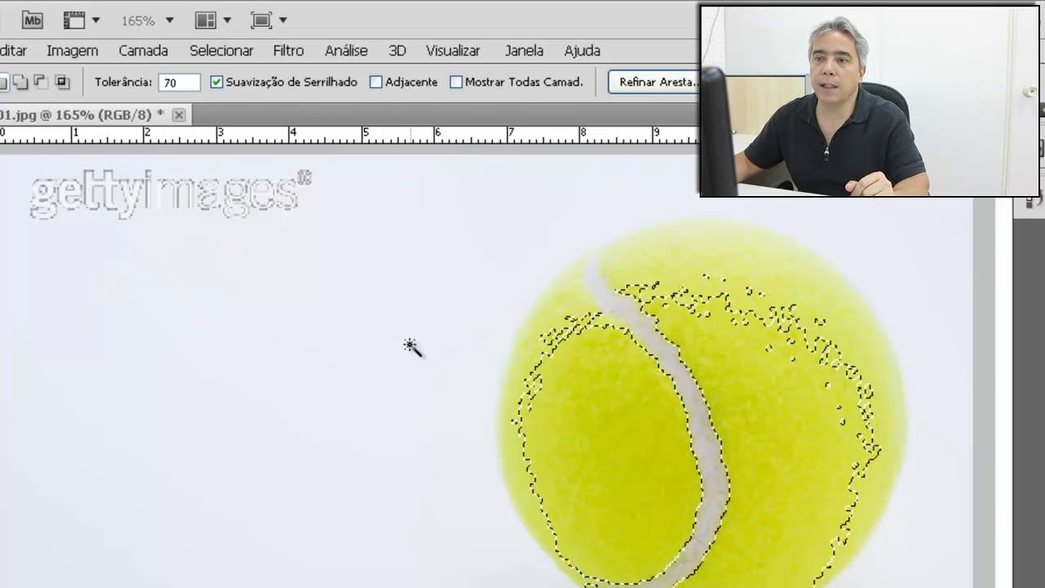
# Set the Magic Wand tolerance to 32 and select the ball's yellow shades up to its pale upper edge
pyautogui.press('Return')
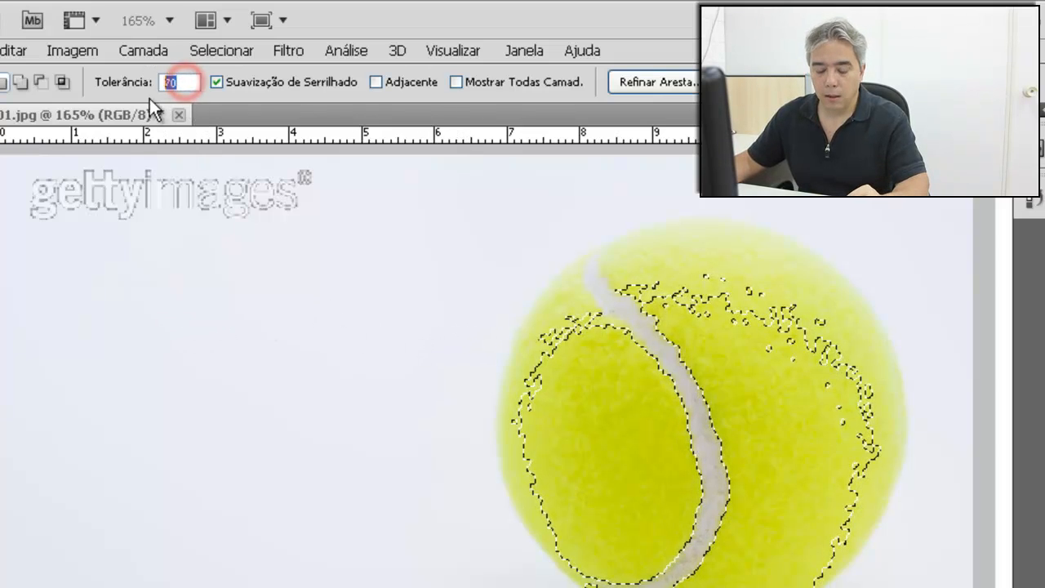
pyautogui.write('32')
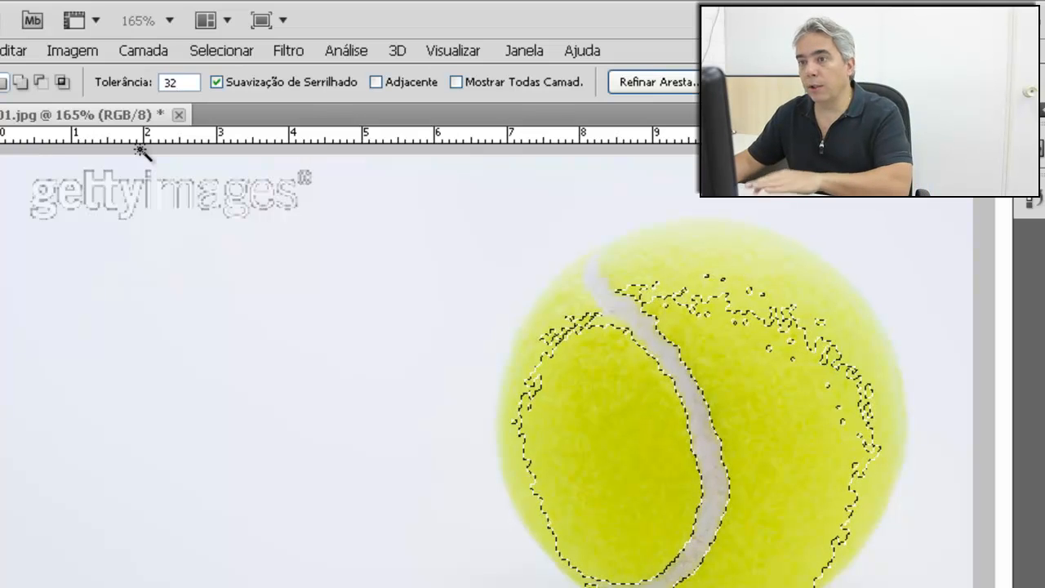
pyautogui.click(684, 279)
pyautogui.click(711, 309)
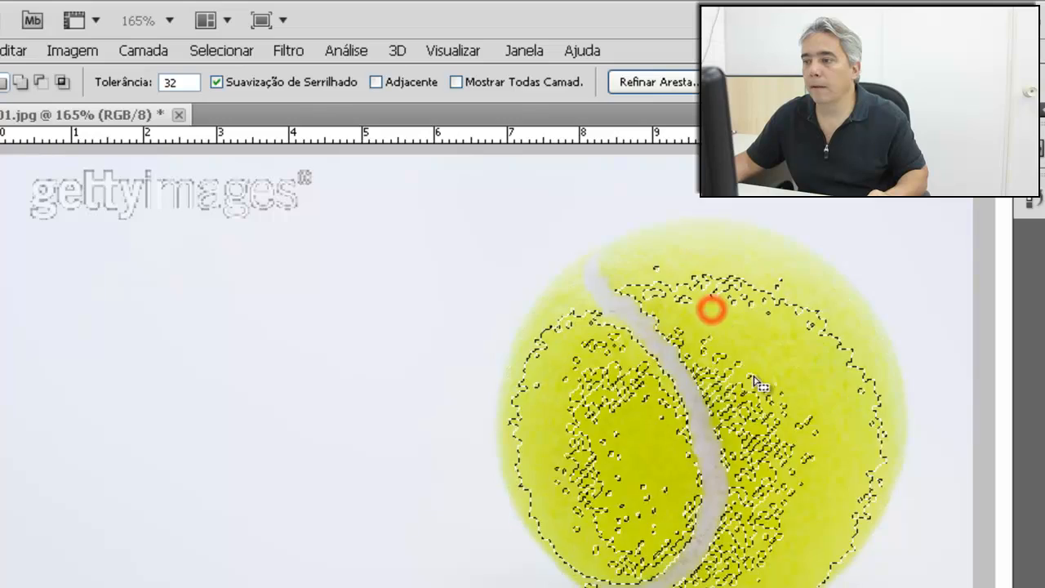
pyautogui.keyDown('shift'); pyautogui.click(737, 397); pyautogui.keyUp('shift')
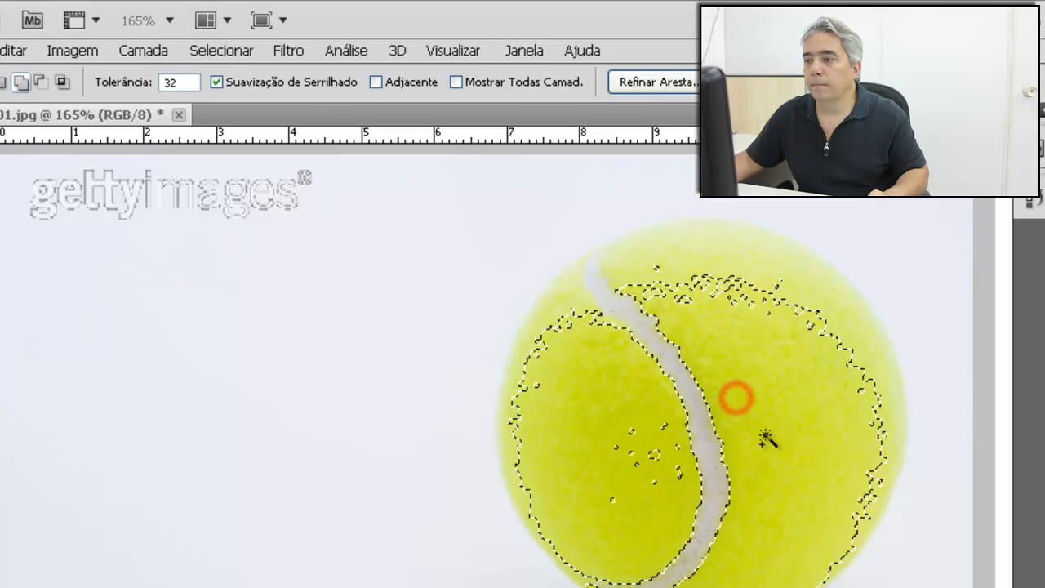
pyautogui.keyDown('shift'); pyautogui.click(735, 271); pyautogui.keyUp('shift')
pyautogui.keyDown('shift'); pyautogui.click(684, 243); pyautogui.keyUp('shift')
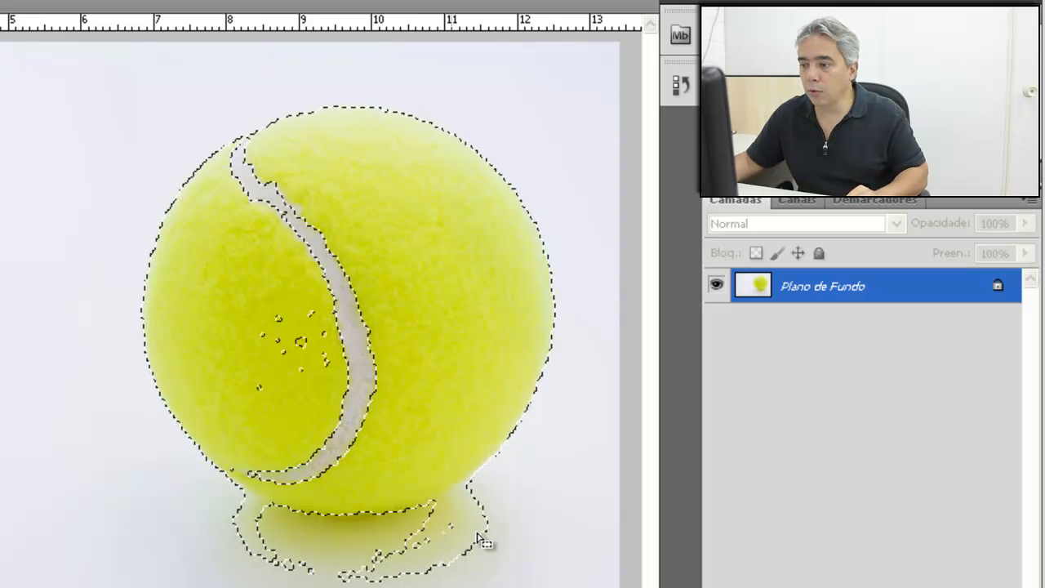
# Subtract the yellow shadow under the ball from the selection and add the ball's lost edge shades back with the Magic Wand
pyautogui.keyDown('alt'); pyautogui.click(415, 552); pyautogui.keyUp('alt')
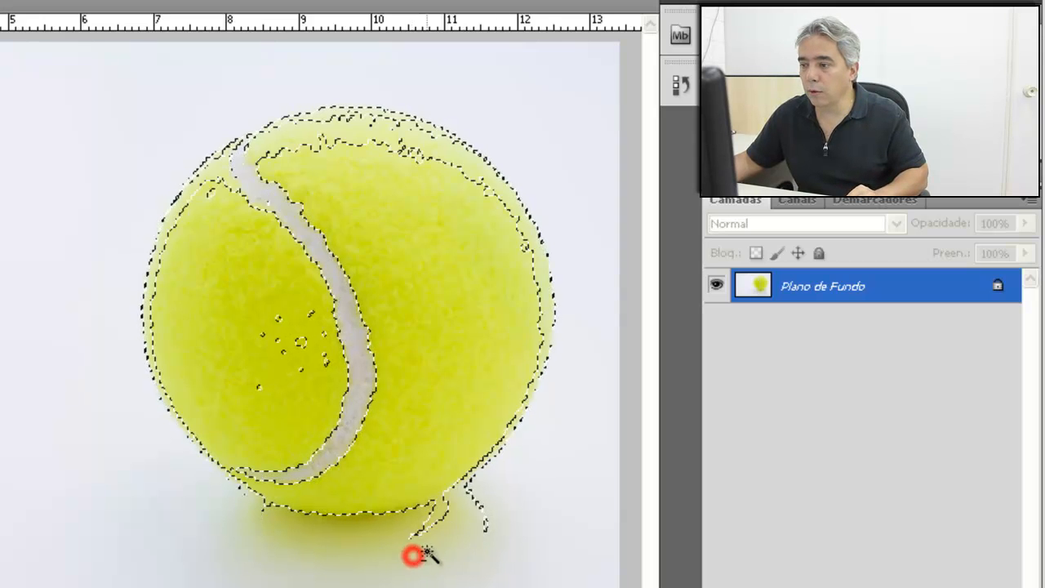
pyautogui.keyDown('alt'); pyautogui.click(436, 509); pyautogui.keyUp('alt')
pyautogui.keyDown('alt'); pyautogui.click(487, 521); pyautogui.keyUp('alt')
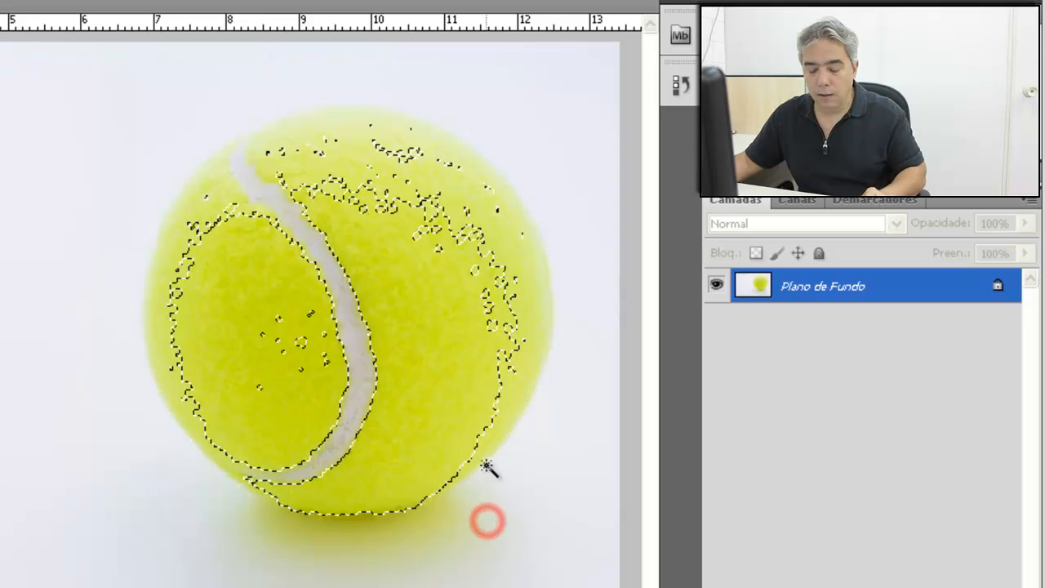
pyautogui.keyDown('shift'); pyautogui.click(514, 364); pyautogui.keyUp('shift')
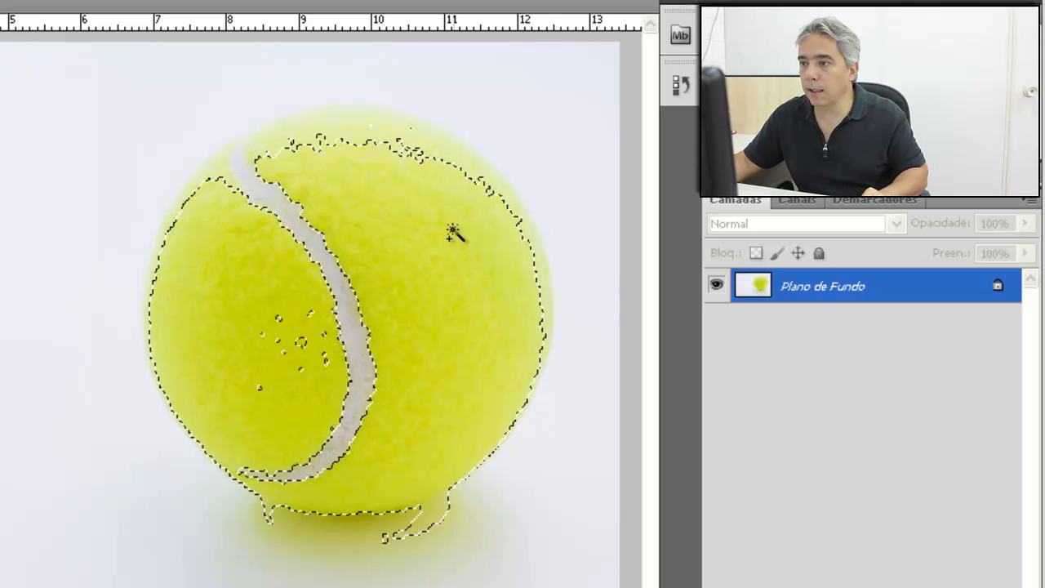
pyautogui.keyDown('shift'); pyautogui.click(436, 147); pyautogui.keyUp('shift')
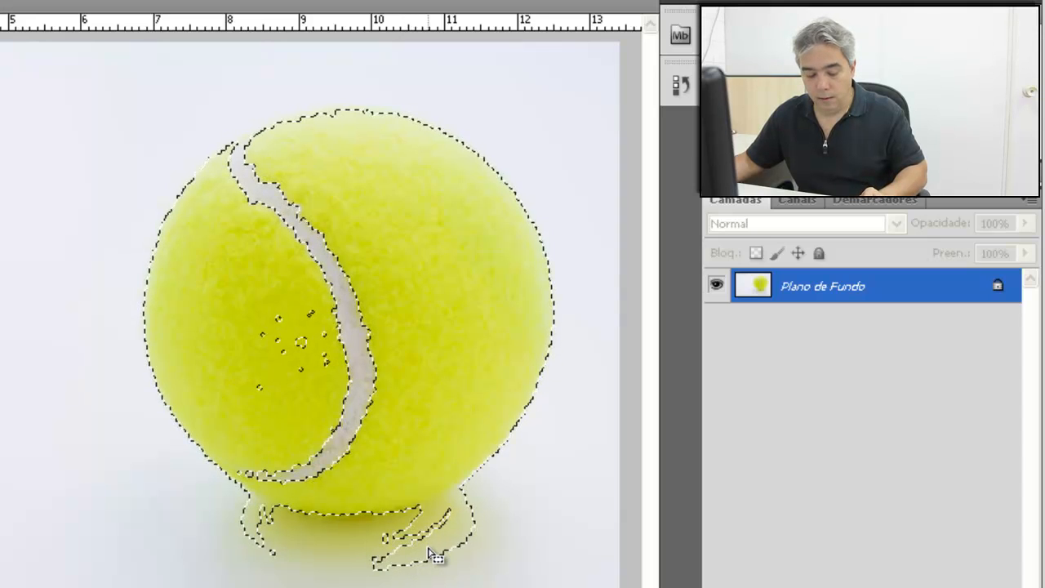
pyautogui.keyDown('alt'); pyautogui.click(439, 542); pyautogui.keyUp('alt')
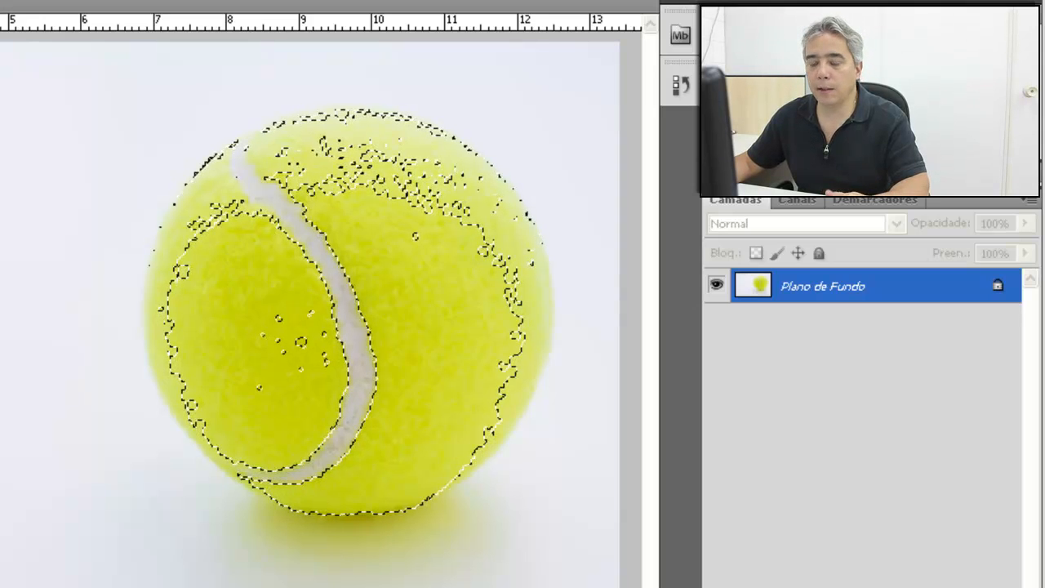
# Clear the selection and close bola01.jpg without saving the changes
pyautogui.hotkey('ctrl', 'd')
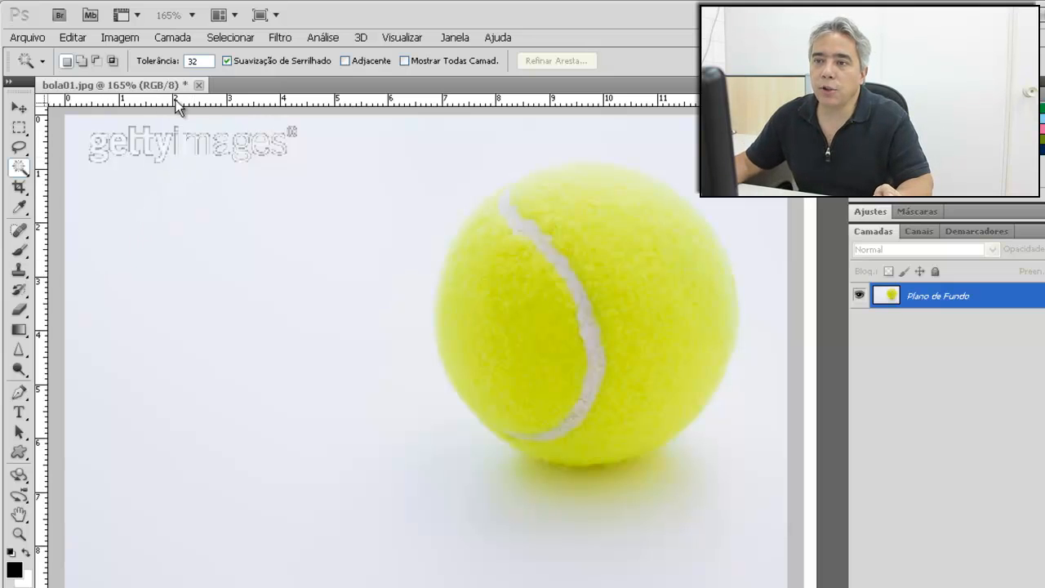
pyautogui.click(199, 85)
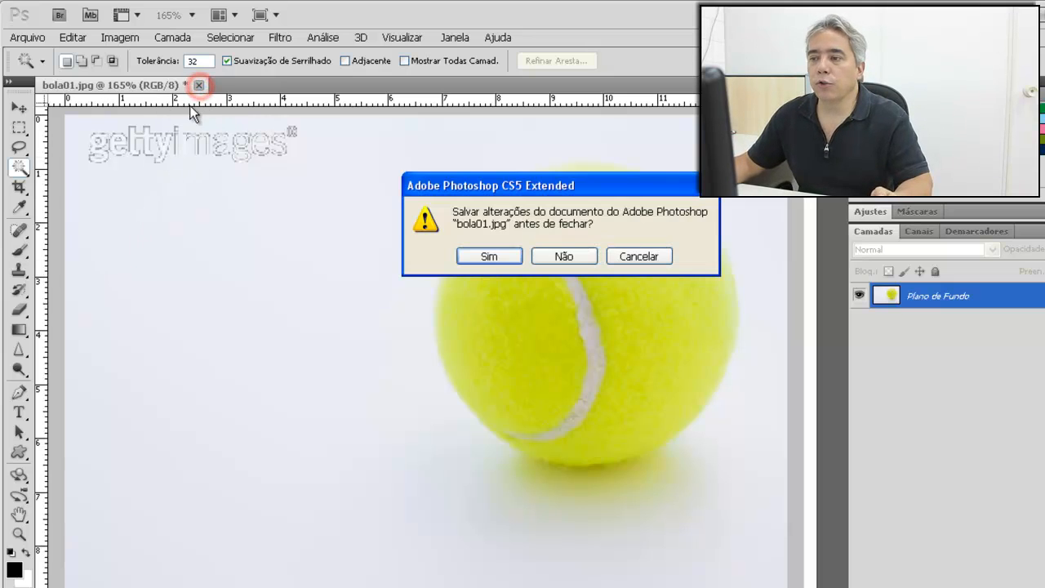
pyautogui.click(566, 255)
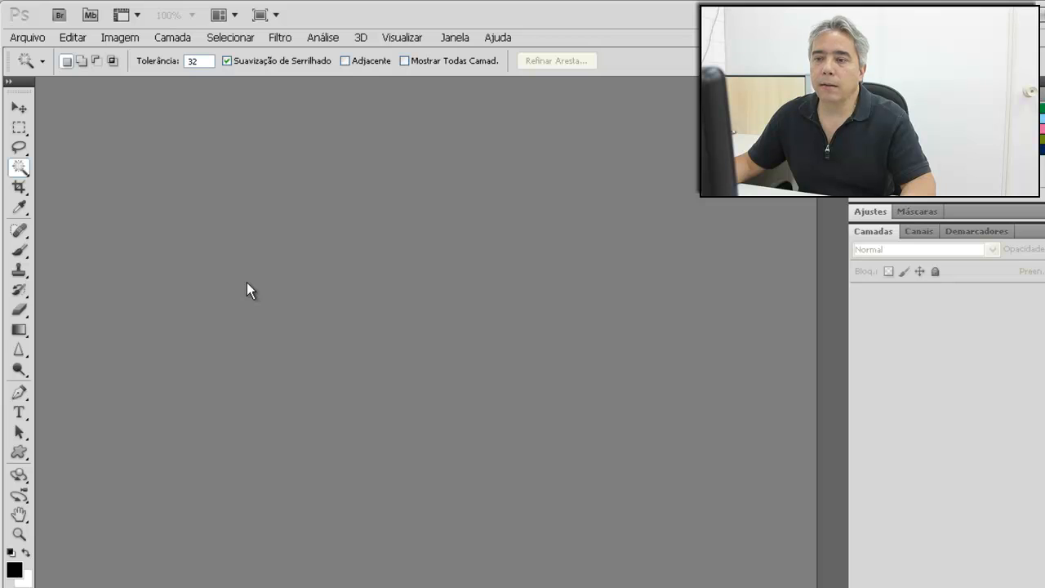
# Open the image 84910714 from the Royalty free folder and close it again
pyautogui.click(37, 38)
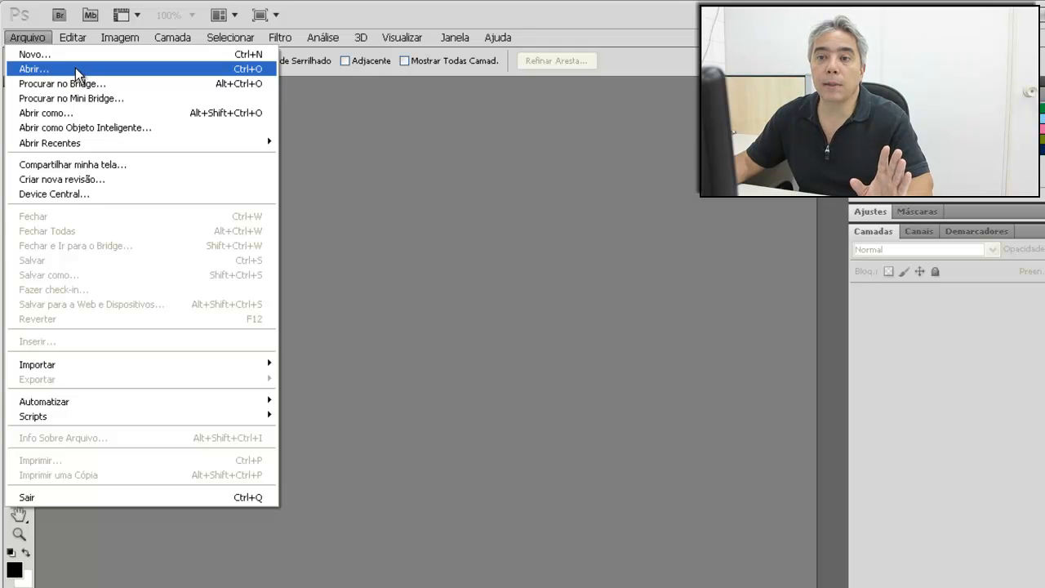
pyautogui.click(53, 69)
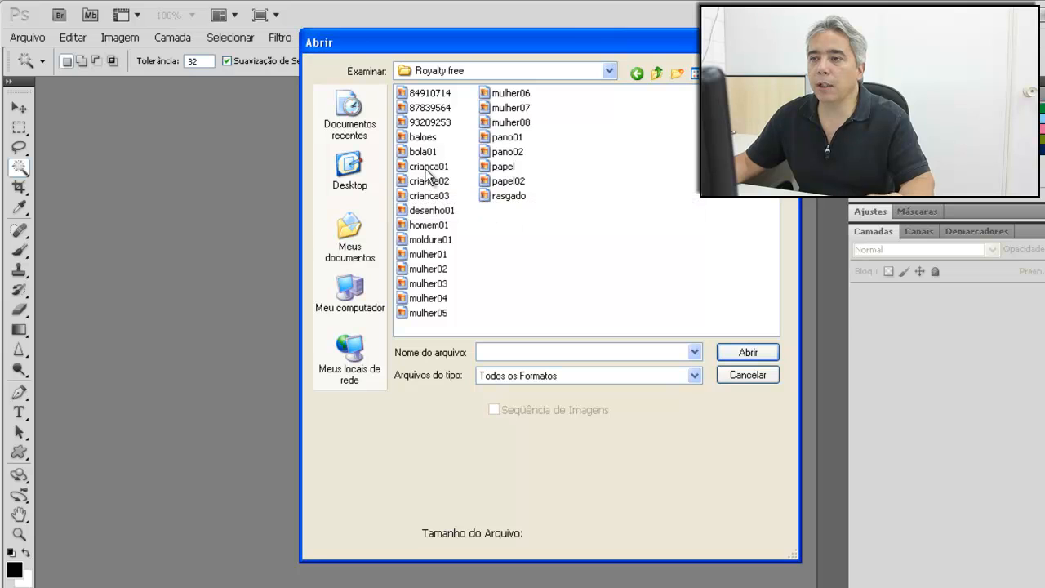
pyautogui.click(423, 93)
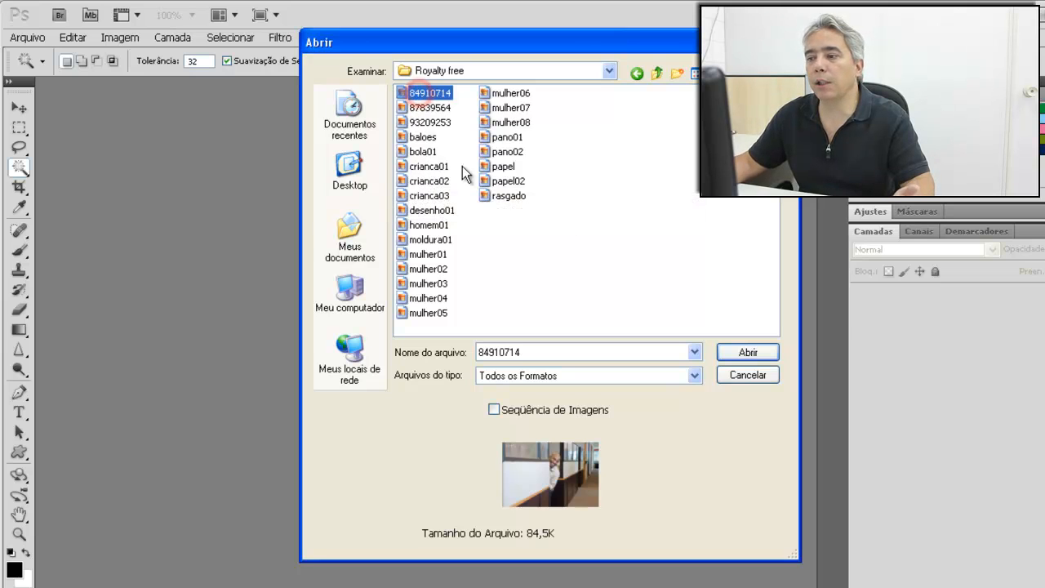
pyautogui.click(745, 353)
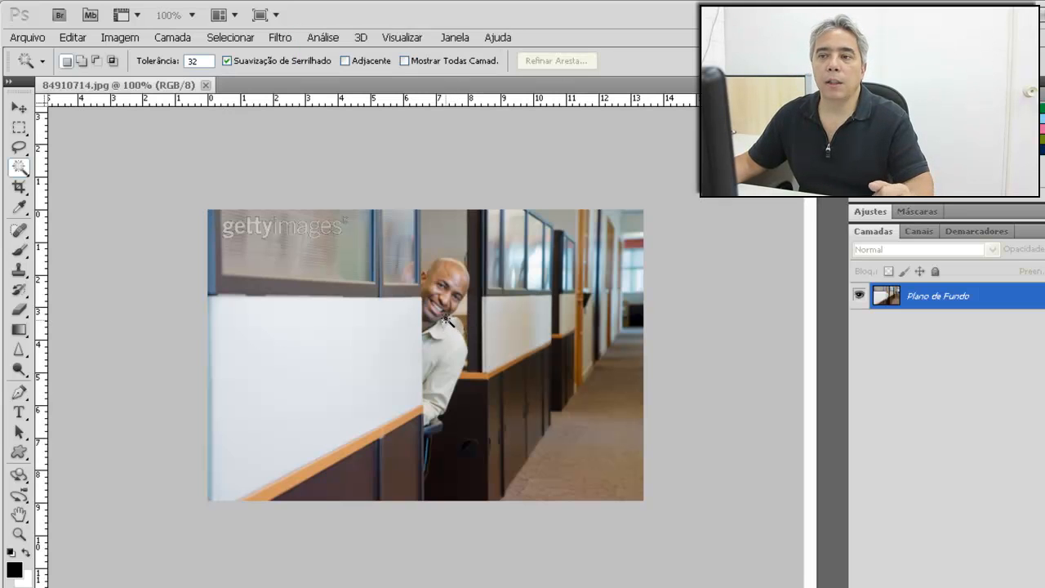
pyautogui.click(205, 86)
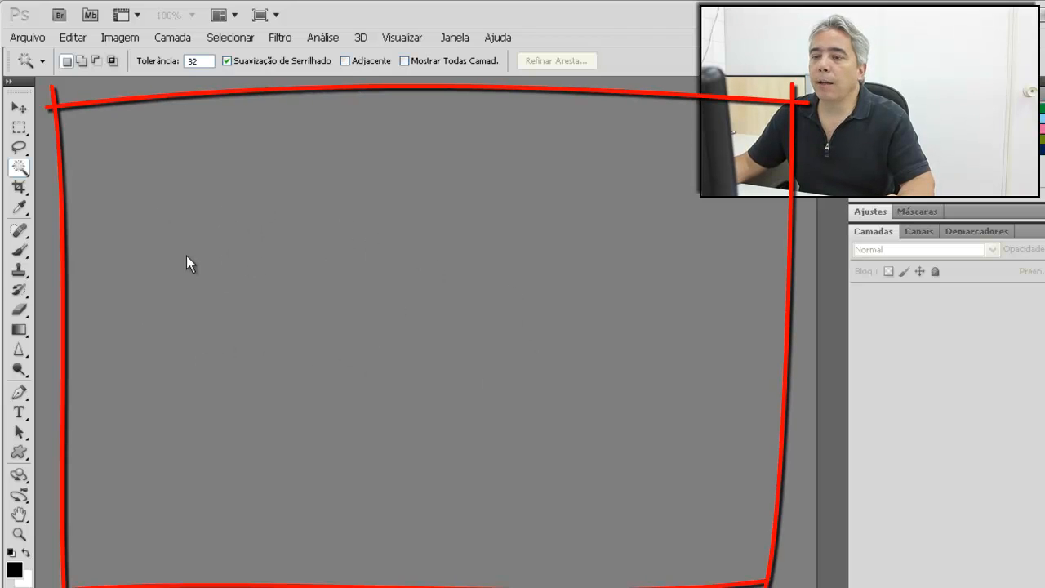
# Open the image mulher01 from the Royalty free folder and close it again
pyautogui.doubleClick(271, 265)
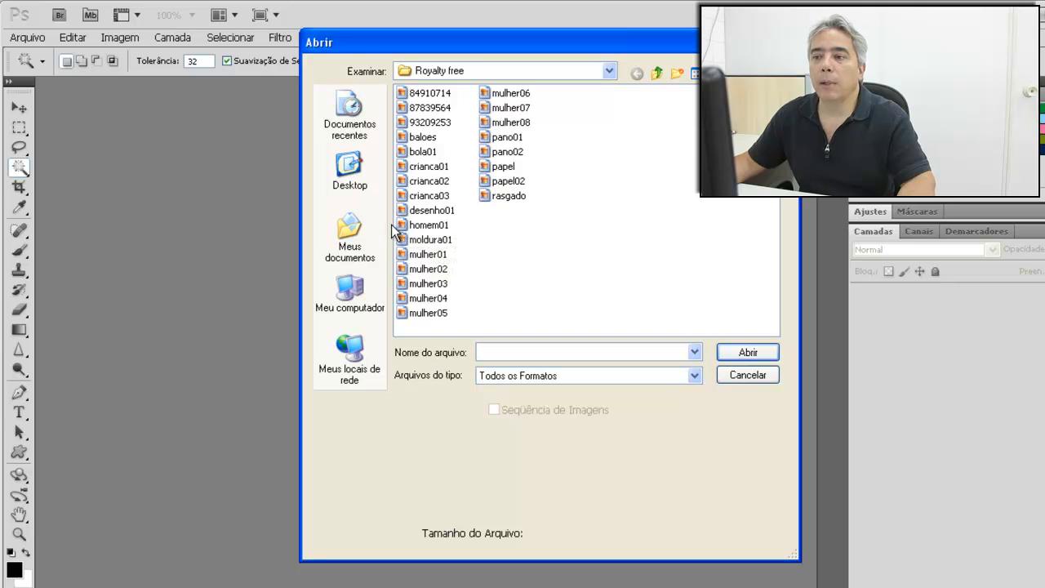
pyautogui.click(404, 254)
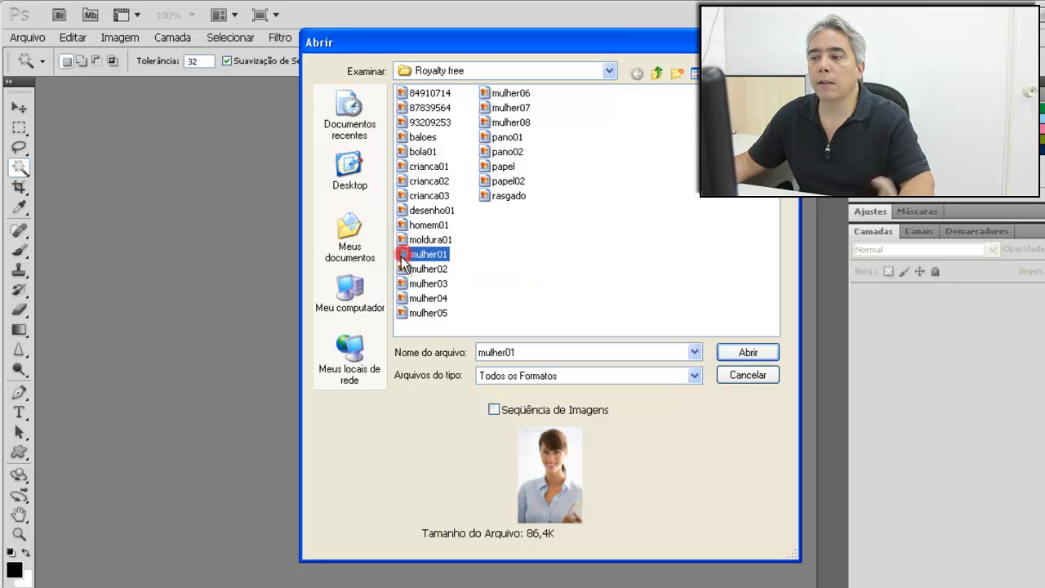
pyautogui.click(745, 353)
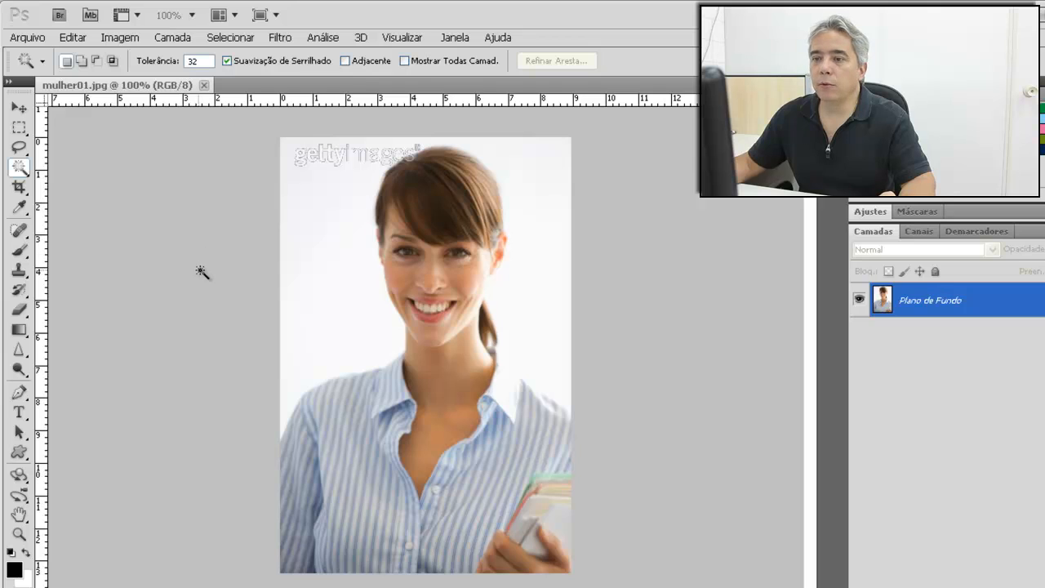
pyautogui.click(204, 85)
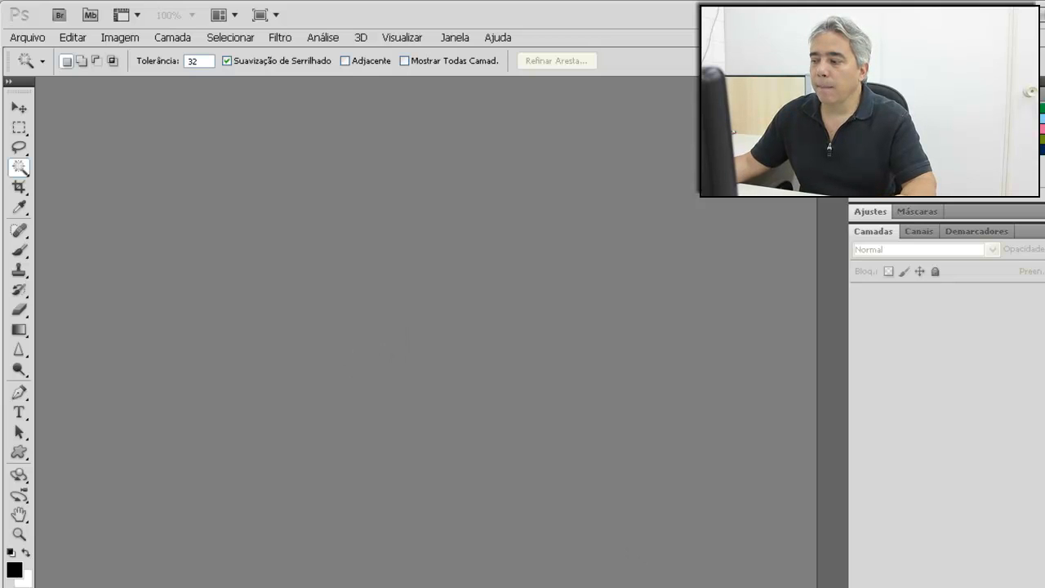
# Switch to the Royalty free folder window, move it aside and bring the image mulher08 into the empty Photoshop workspace
pyautogui.hotkey('alt', 'Tab')
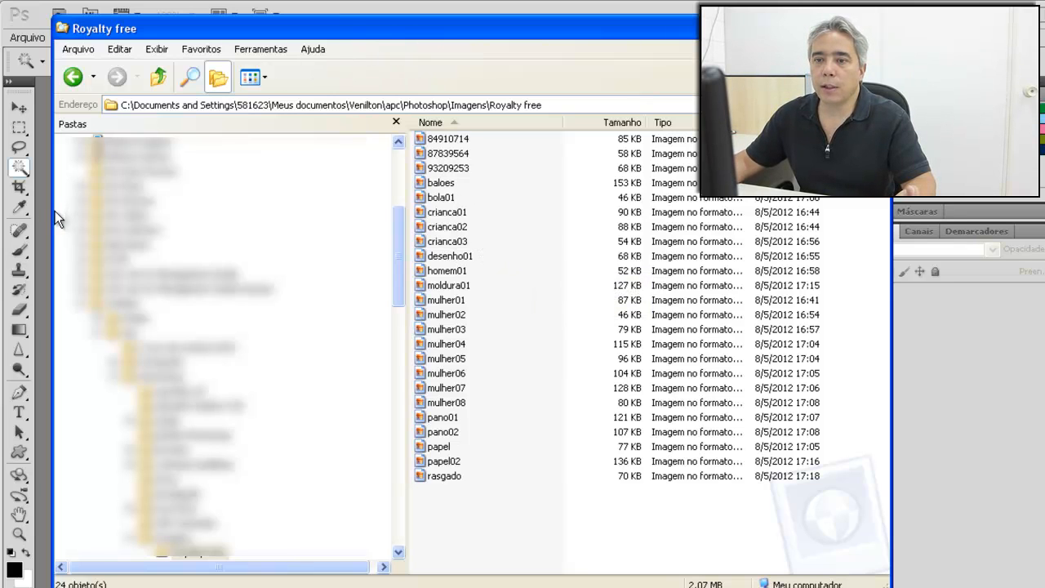
pyautogui.moveTo(51, 213); pyautogui.dragTo(302, 212)
pyautogui.moveTo(617, 41); pyautogui.dragTo(756, 46)
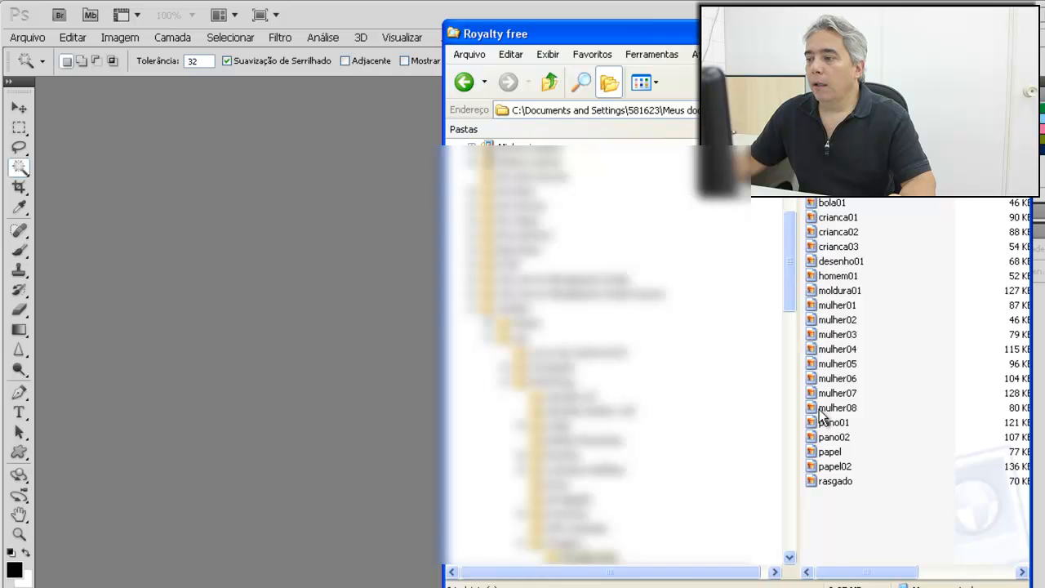
pyautogui.moveTo(837, 414)
pyautogui.moveTo(837, 414); pyautogui.dragTo(300, 314)
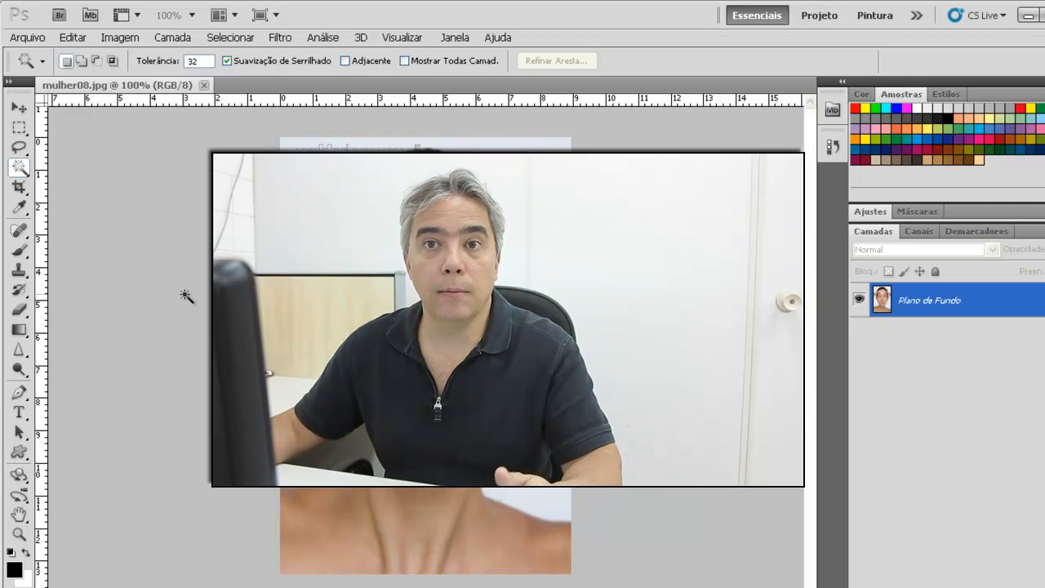
pyautogui.click(232, 37)
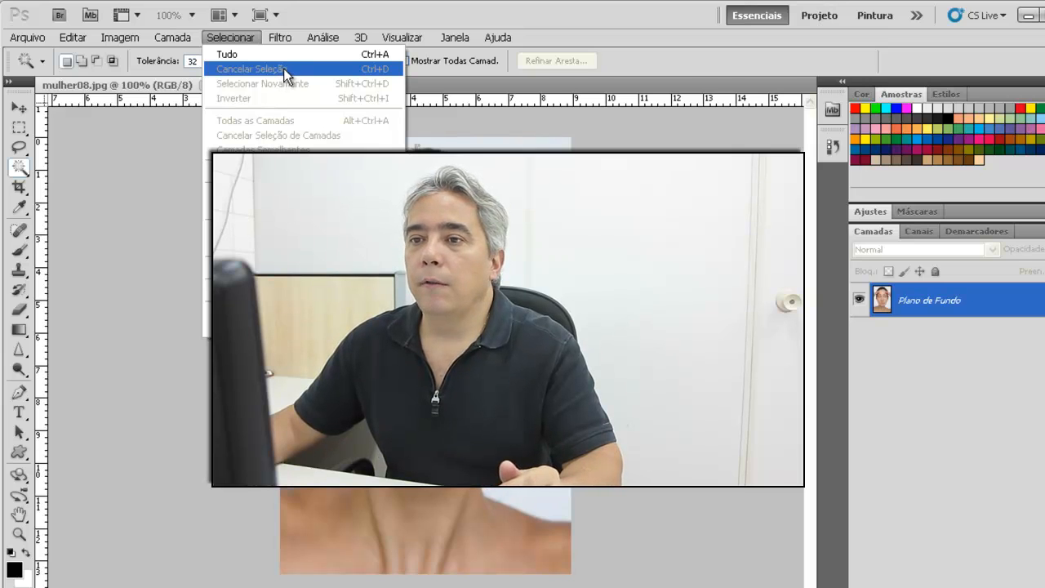
pyautogui.click(237, 39)
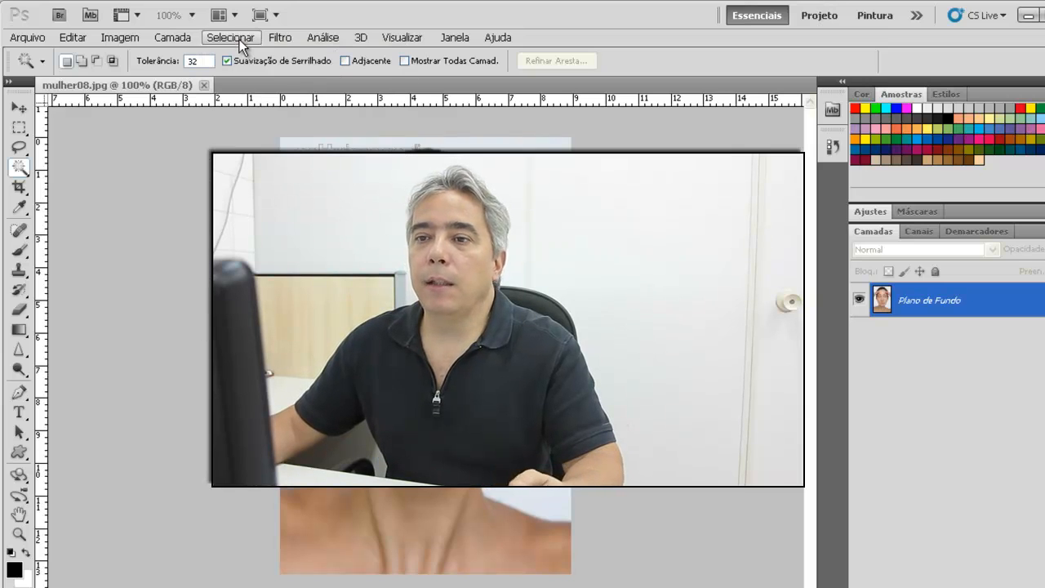